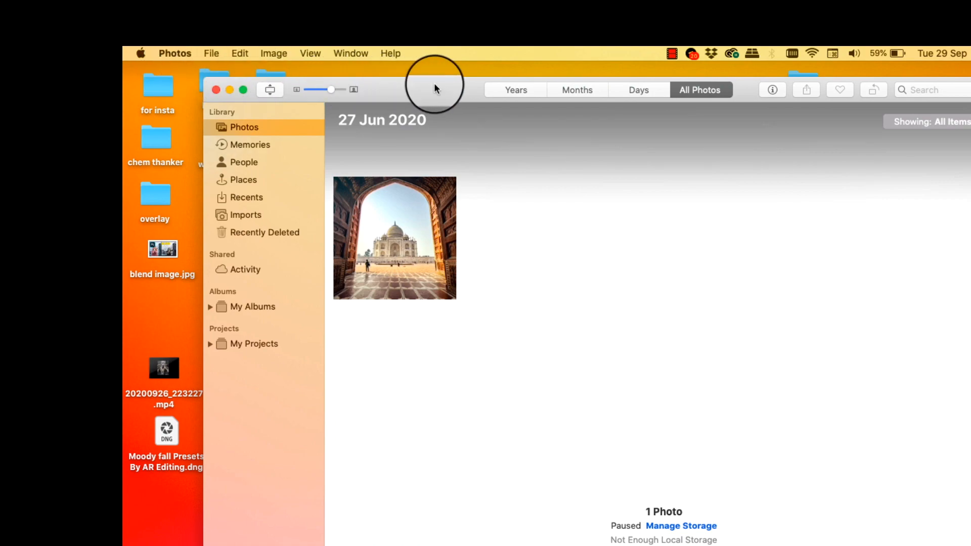
- Import the lakeside photo of the man and baby from the Downloads folder into the photo library
click(166, 544)
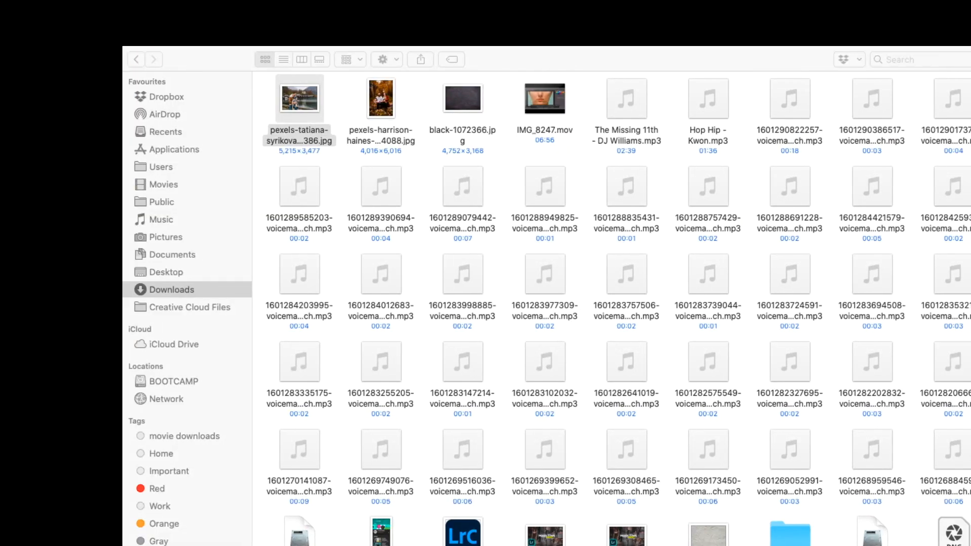
click(159, 68)
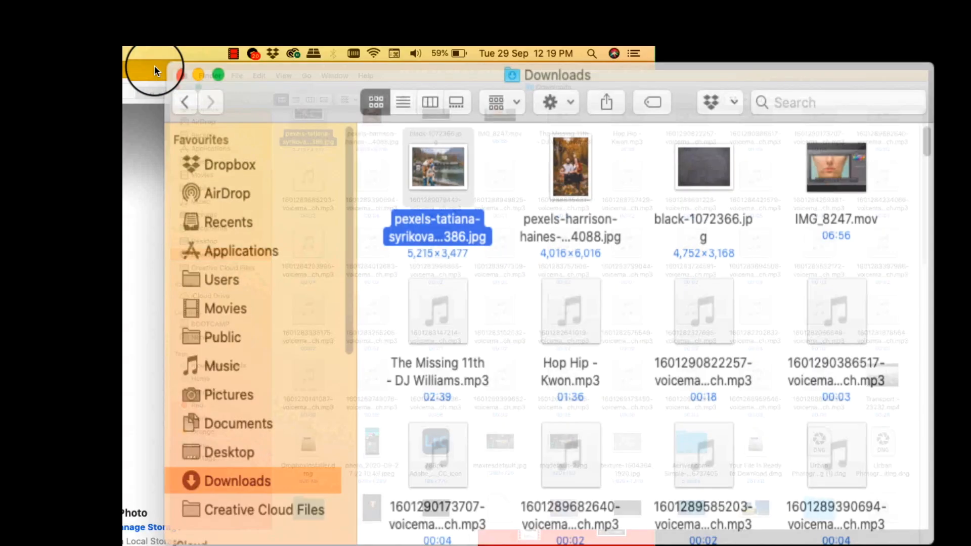
drag(396, 167, 396, 459)
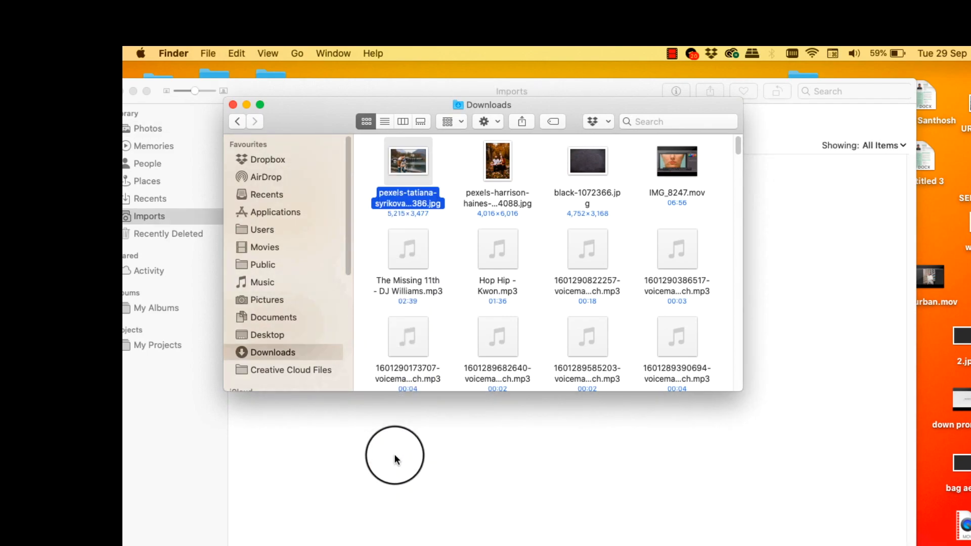
click(233, 105)
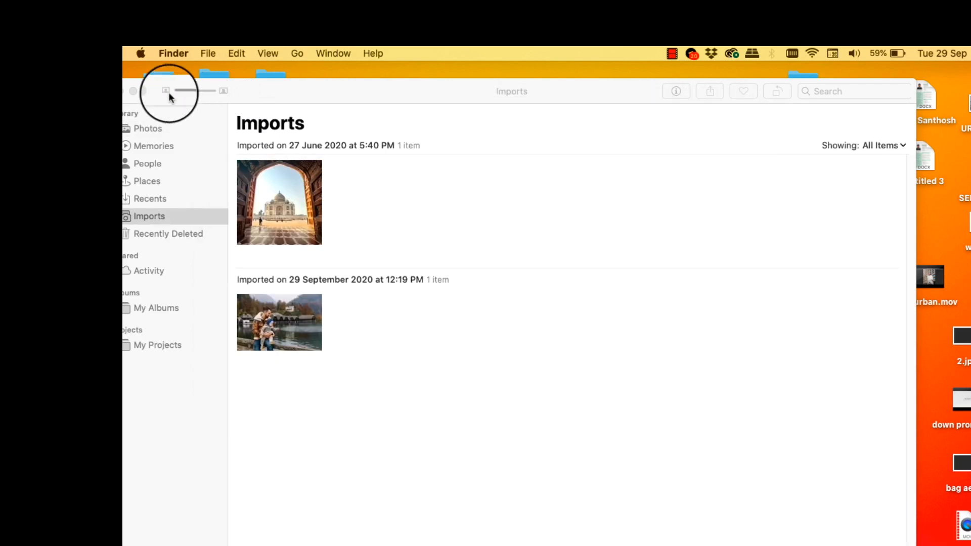
- Expand the Photos window to full screen and open the newly imported lakeside photo for editing
click(146, 91)
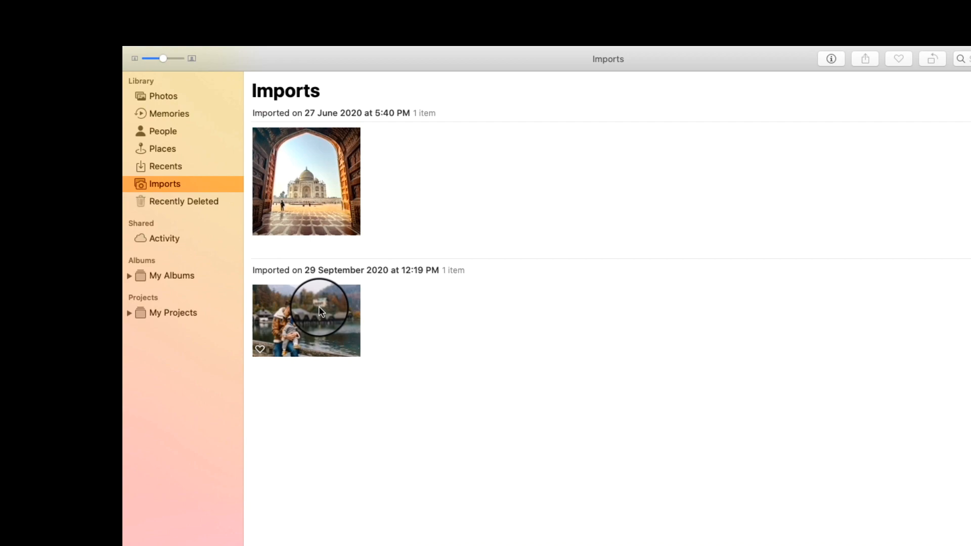
double_click(318, 307)
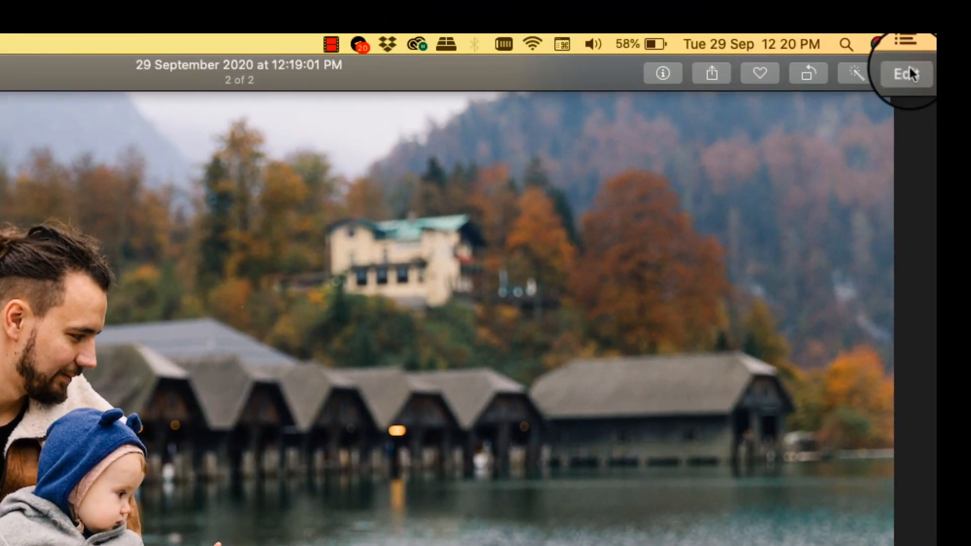
click(907, 74)
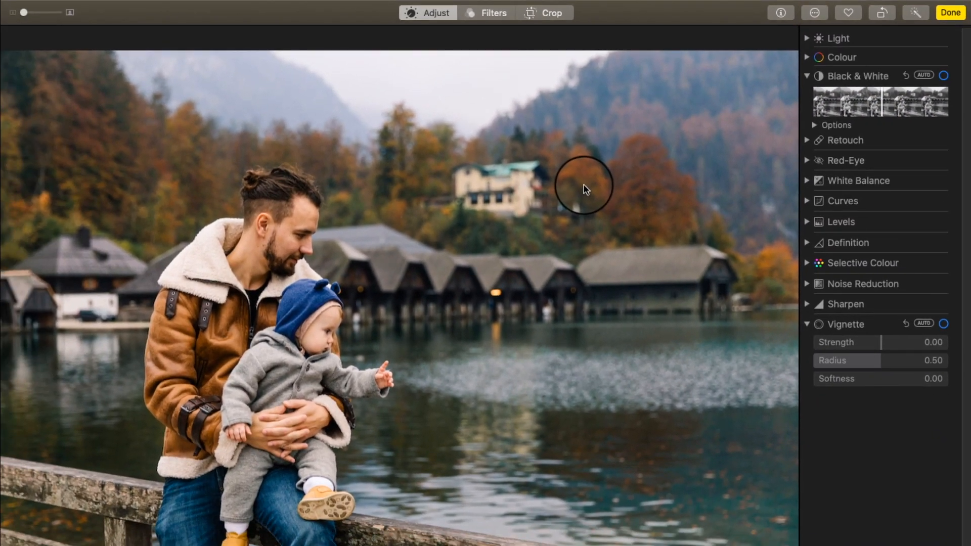
- Try the filters from Vivid through Noir on the photo and restore Original
click(493, 11)
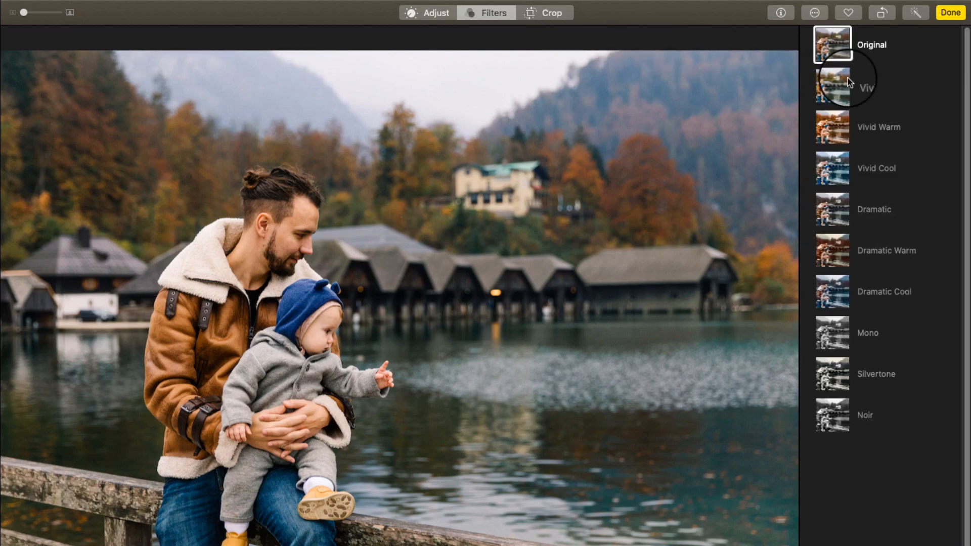
click(839, 79)
click(878, 124)
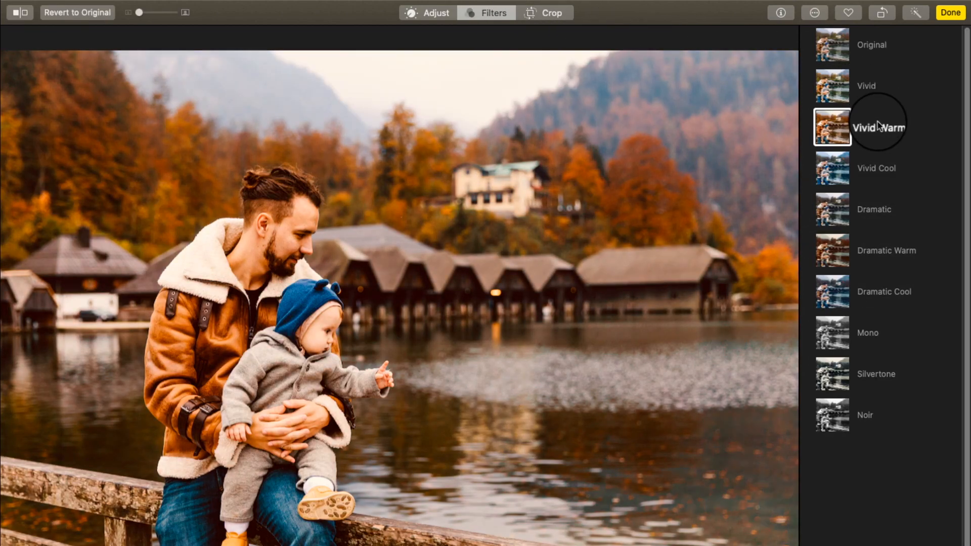
click(878, 168)
click(878, 209)
click(880, 251)
click(886, 294)
click(884, 329)
click(876, 374)
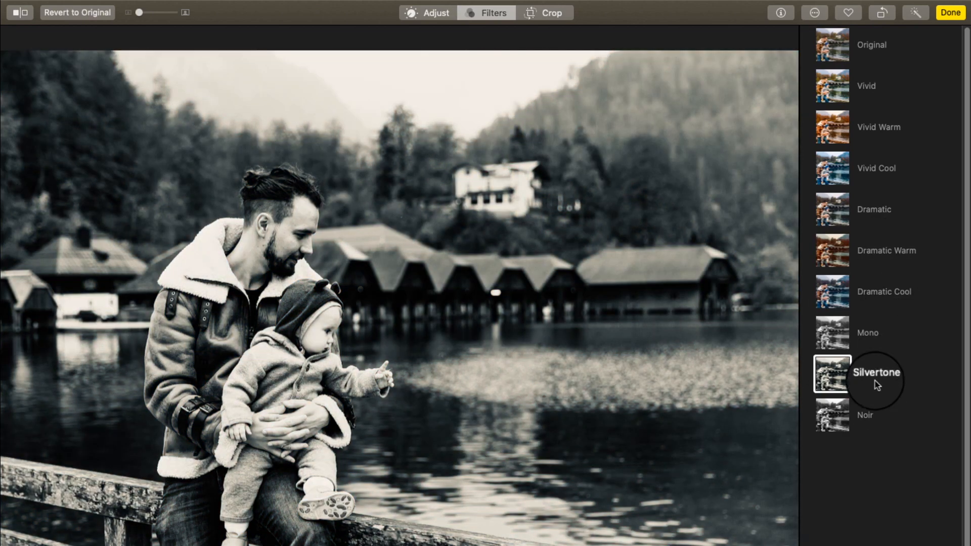
click(869, 420)
click(836, 57)
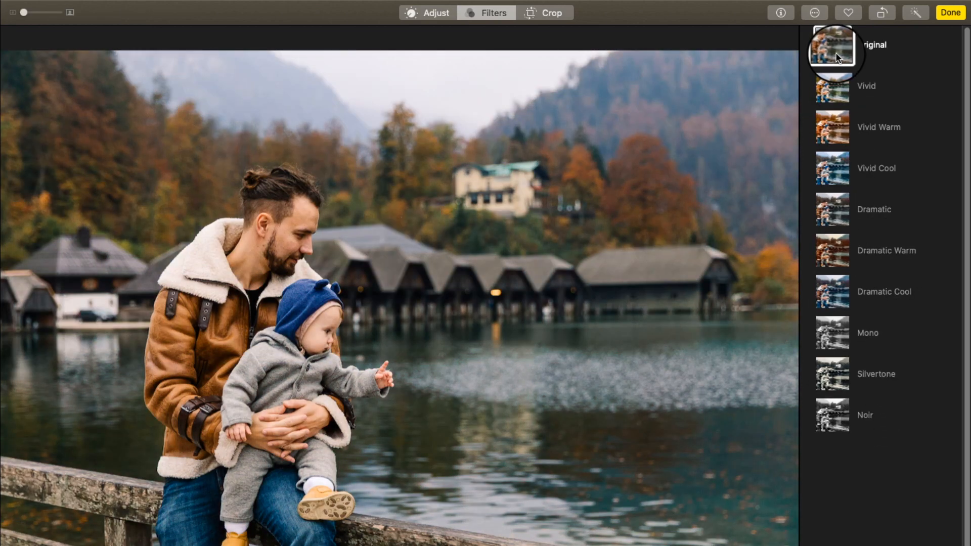
- Set the photo's Light adjustments to Highlights 0.51, Shadows -0.23, Brightness 0.40, Contrast -0.10 and Black Point 0.32
click(418, 13)
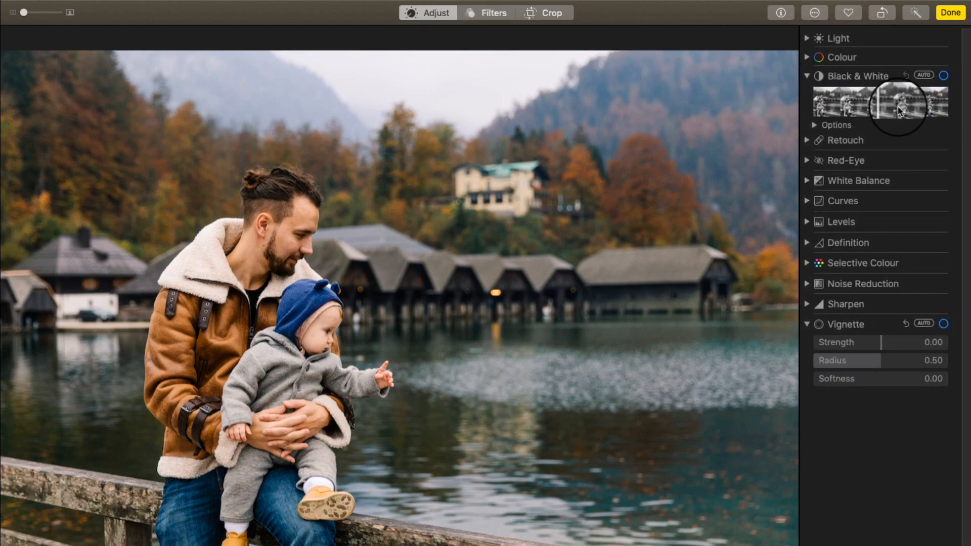
click(806, 39)
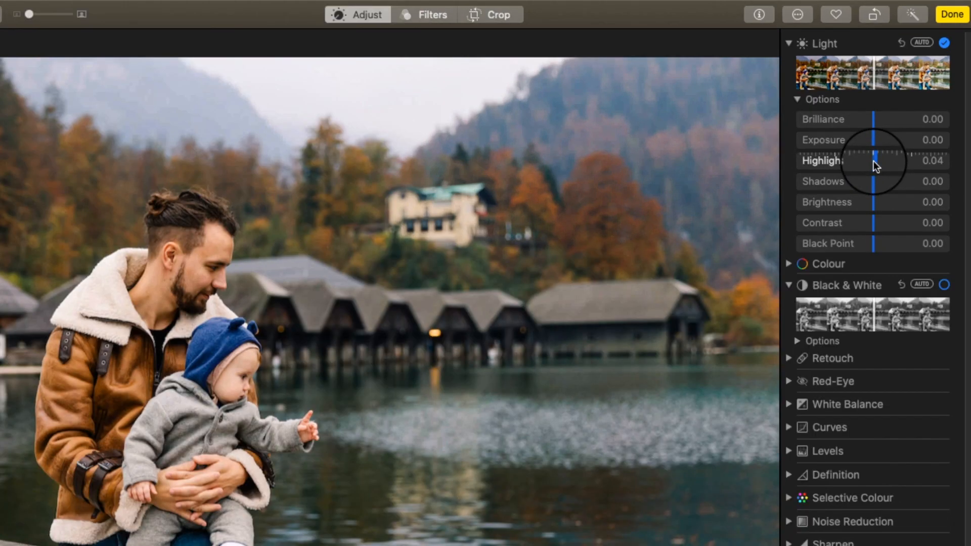
drag(881, 142, 911, 165)
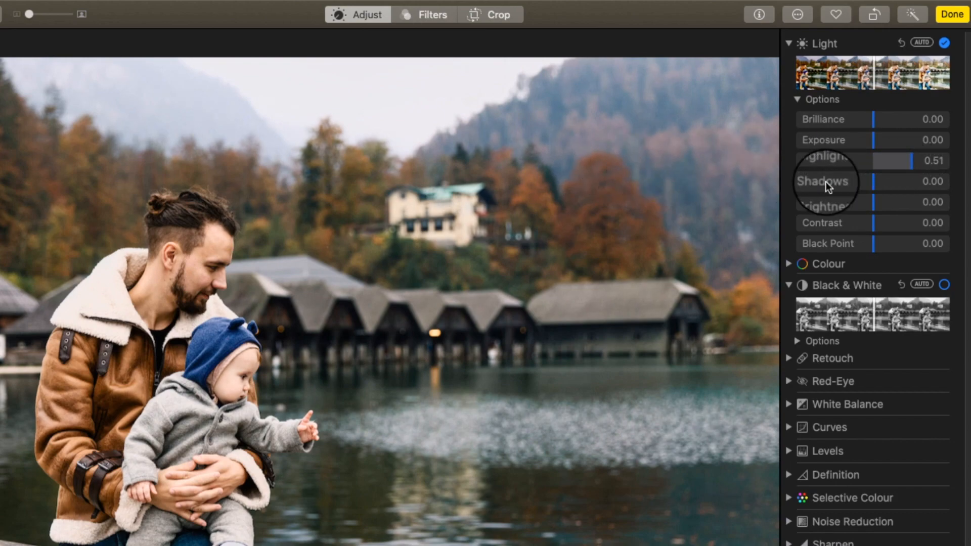
mouse_move(858, 186)
mouse_down()
mouse_move(871, 187)
mouse_move(845, 186)
mouse_move(854, 187)
mouse_up()
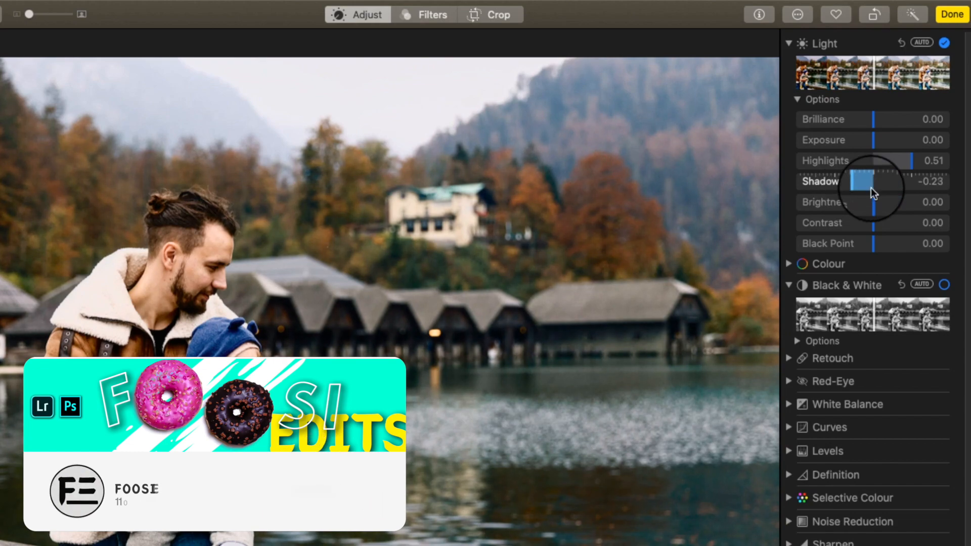
drag(873, 202, 912, 184)
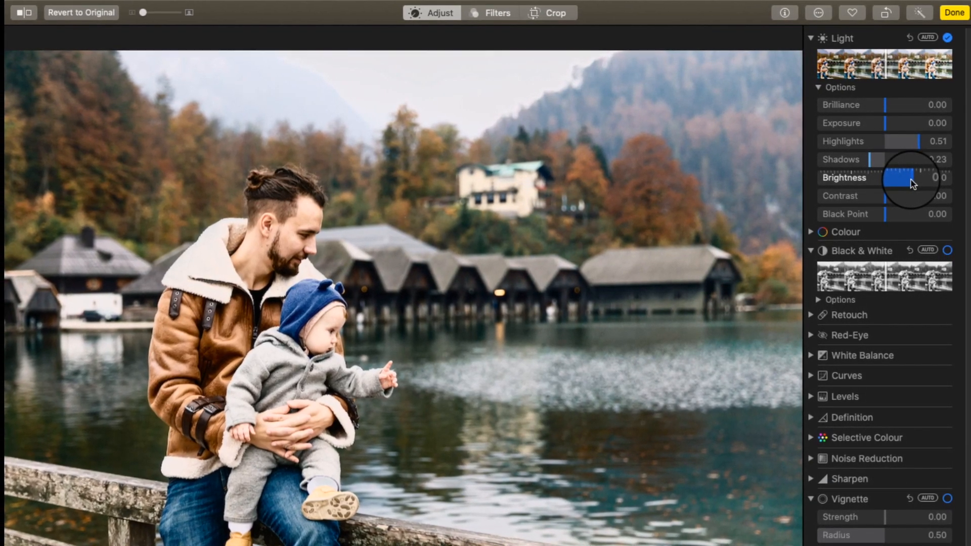
drag(885, 196, 906, 215)
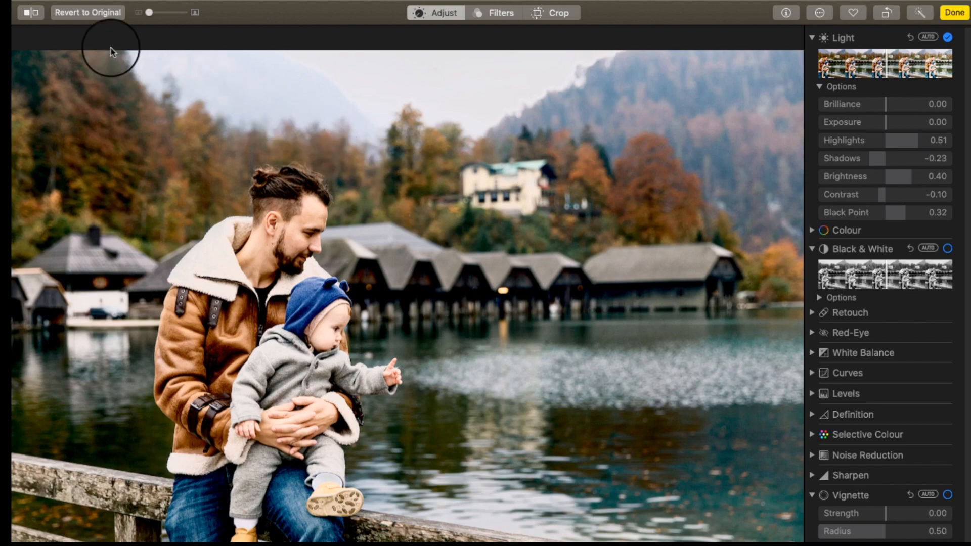
- Compare the adjusted photo with the unedited original
click(32, 16)
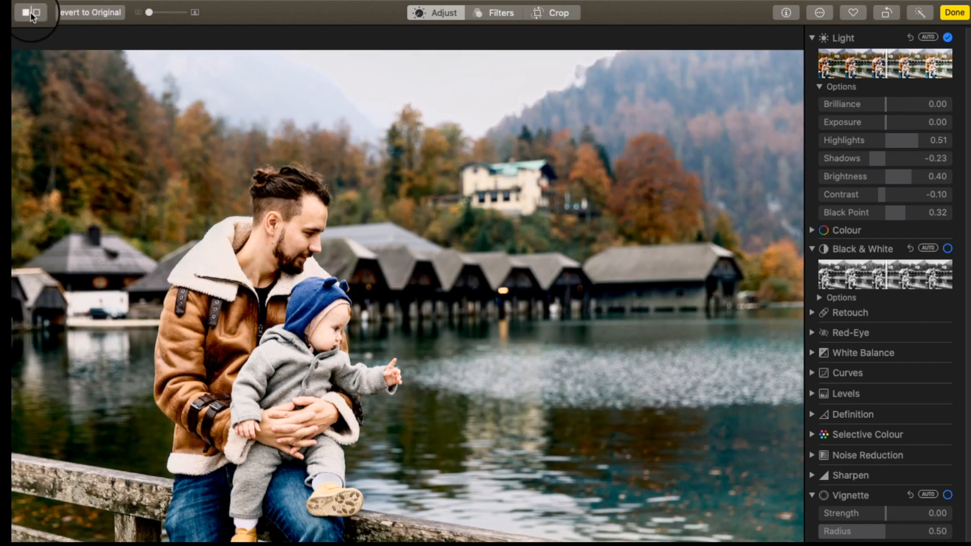
click(32, 15)
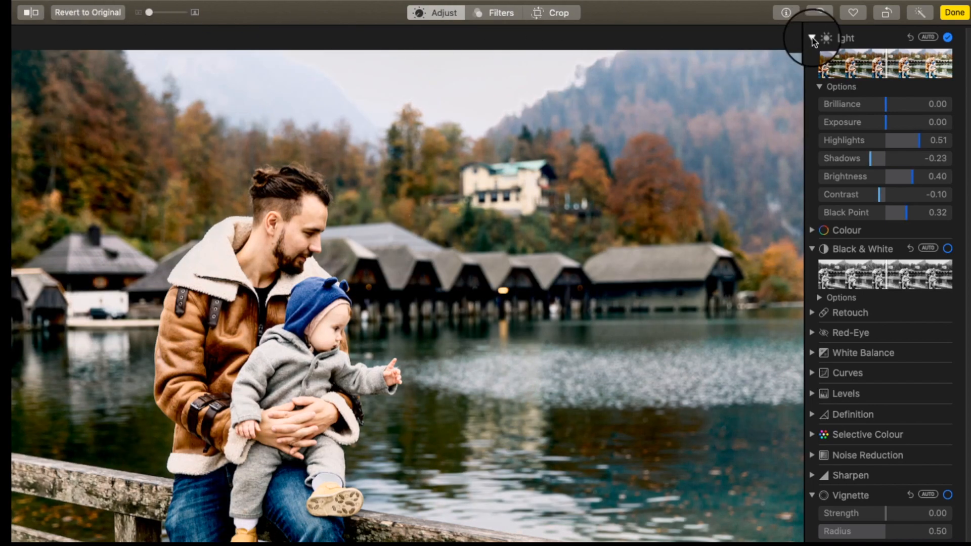
- Try the automatic Colour correction on the photo and reset it
click(813, 38)
click(812, 57)
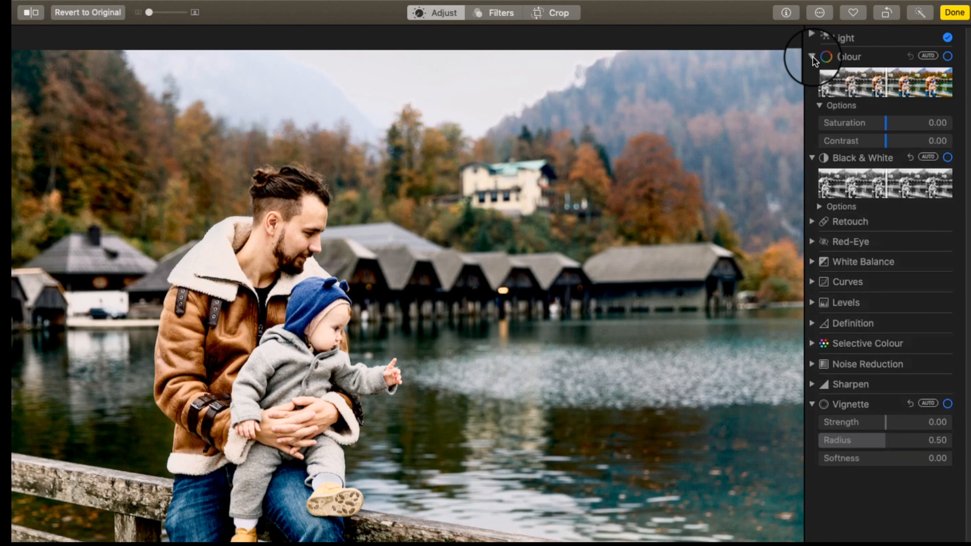
click(929, 57)
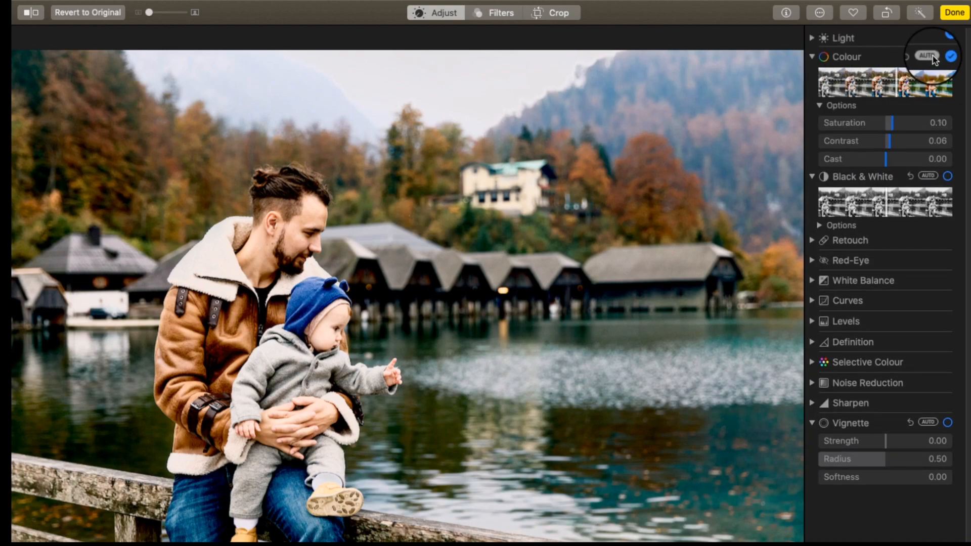
click(910, 56)
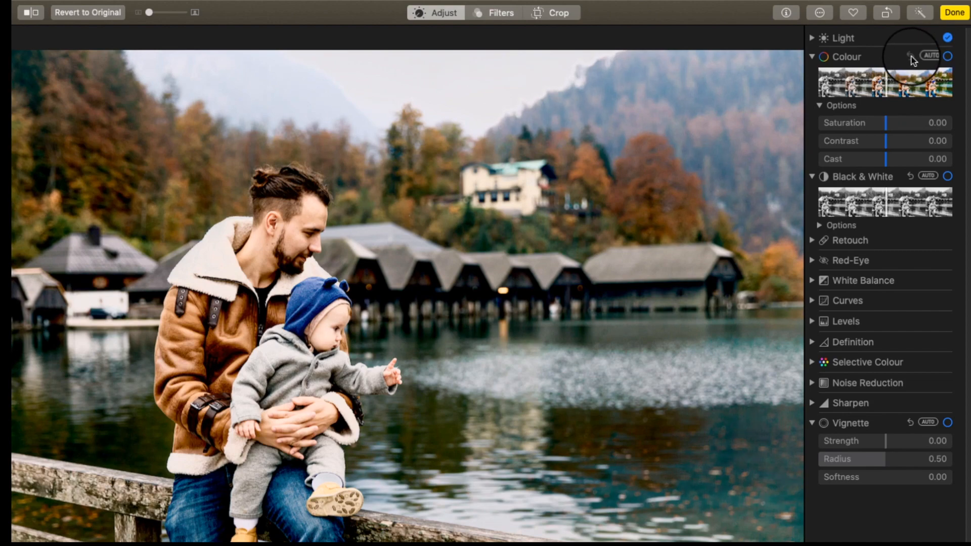
- Set the photo's Colour adjustments to Saturation 0.10, Contrast -0.11 and Cast 0.16
click(820, 105)
click(820, 105)
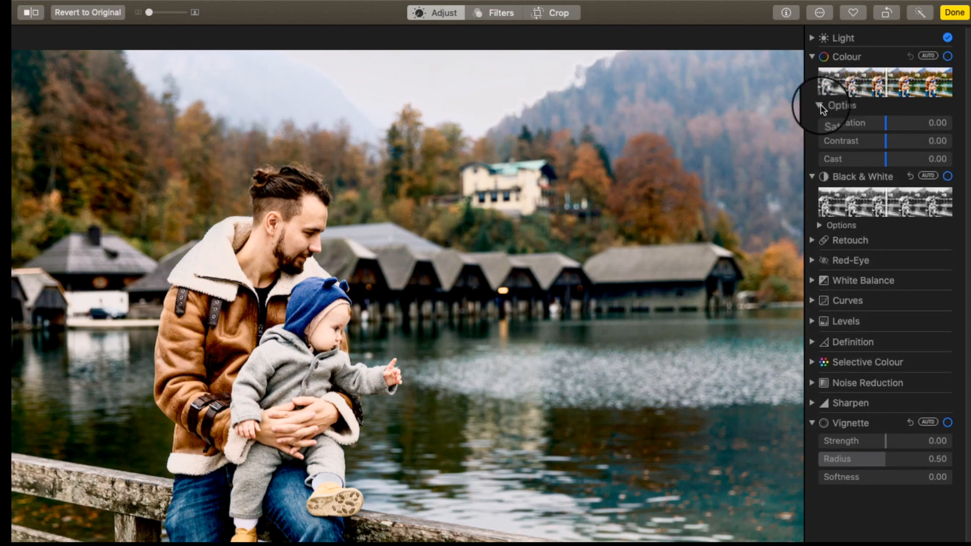
drag(884, 125, 896, 169)
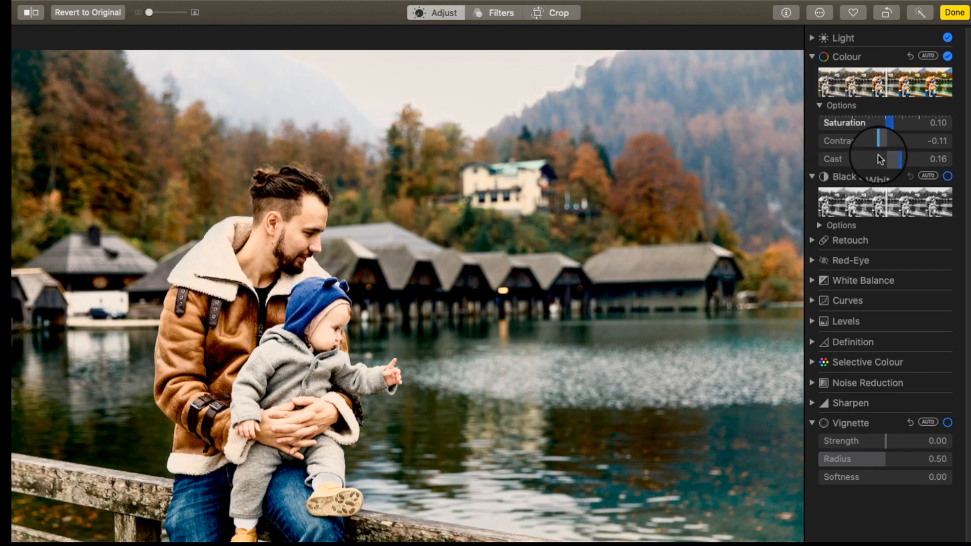
click(820, 106)
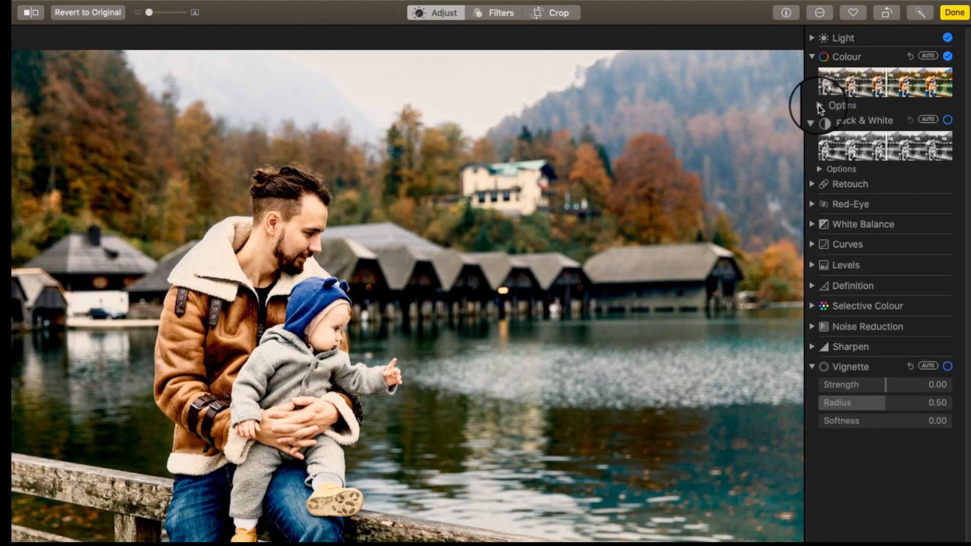
- Examine the Black & White options and the Retouch controls without applying them
click(820, 169)
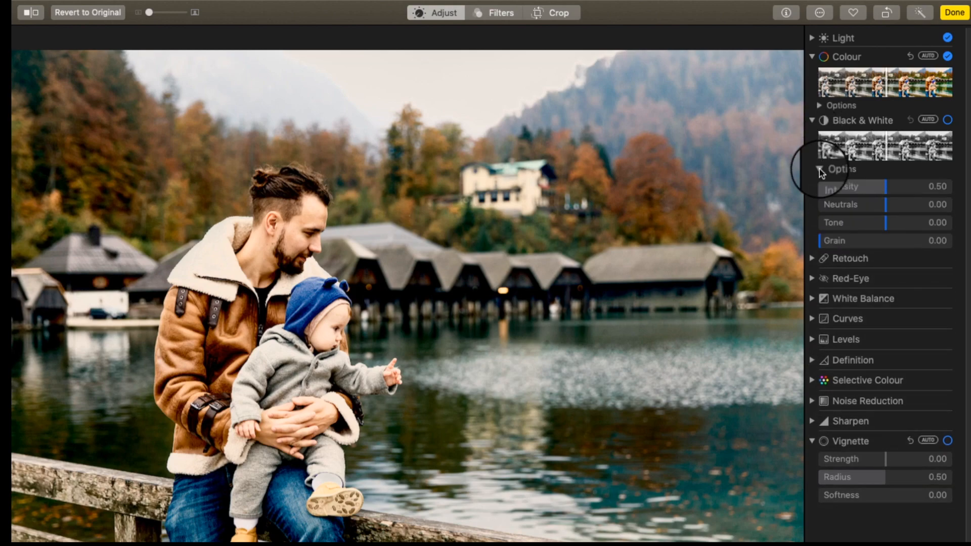
click(813, 121)
click(813, 141)
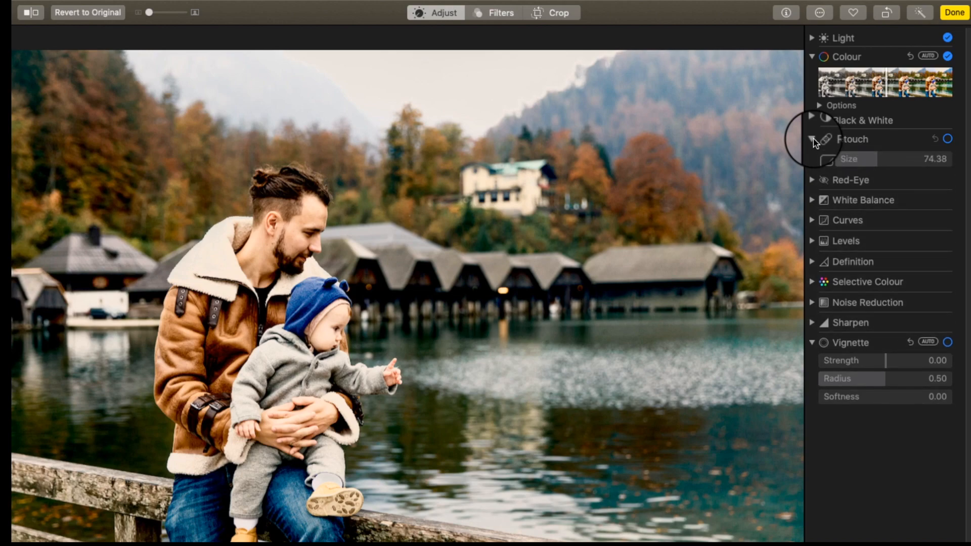
click(813, 140)
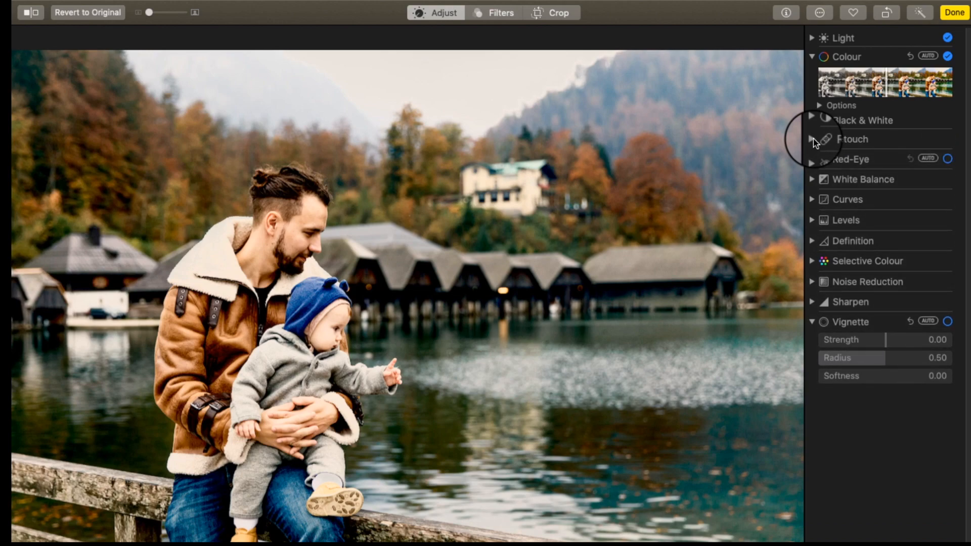
- Set the Red-Eye brush size to 2.91 and look over the White Balance controls
click(812, 159)
click(892, 183)
mouse_move(892, 184)
mouse_down()
mouse_move(878, 182)
mouse_move(900, 183)
mouse_up()
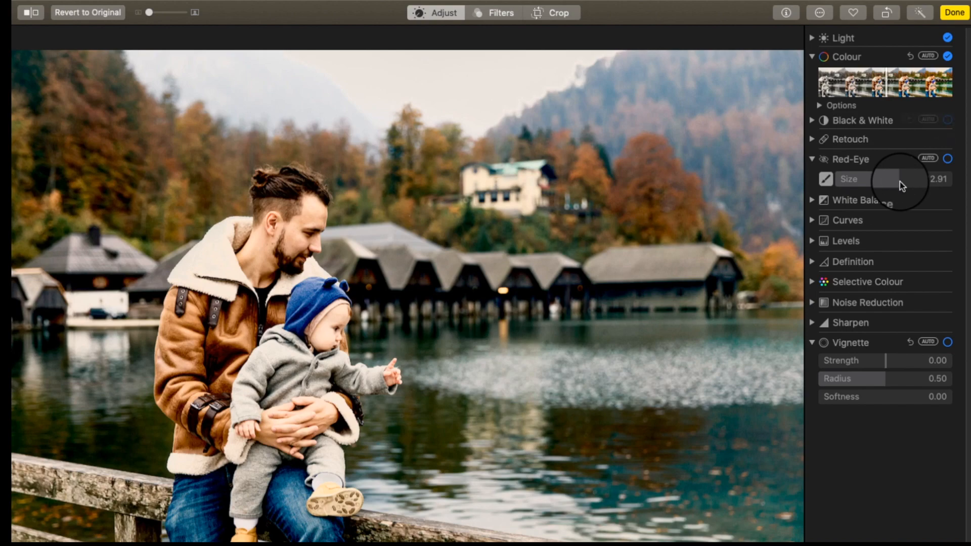
click(812, 159)
click(812, 180)
click(813, 179)
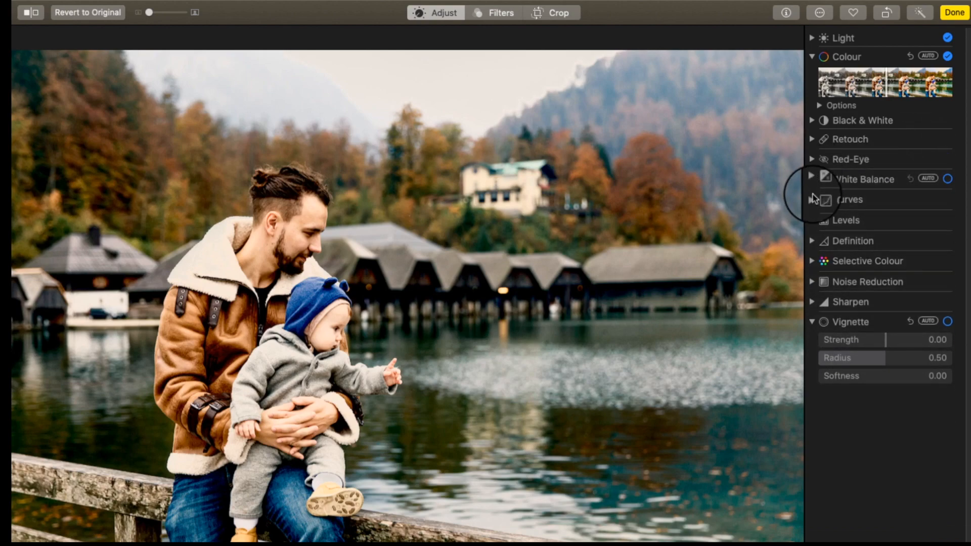
- Try reshaping the RGB curve with a point sampled from the man's forehead and a strongly raised point, and reset Curves
click(813, 200)
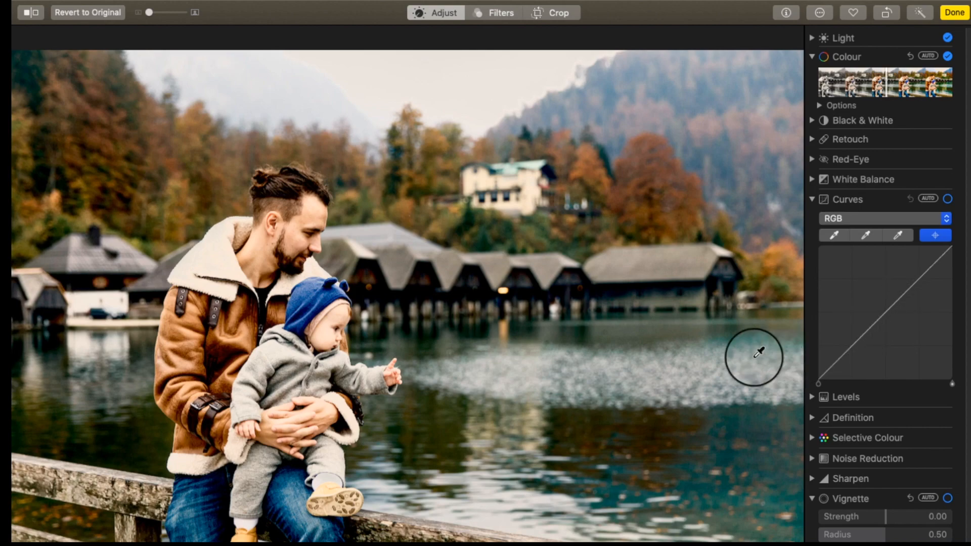
click(313, 216)
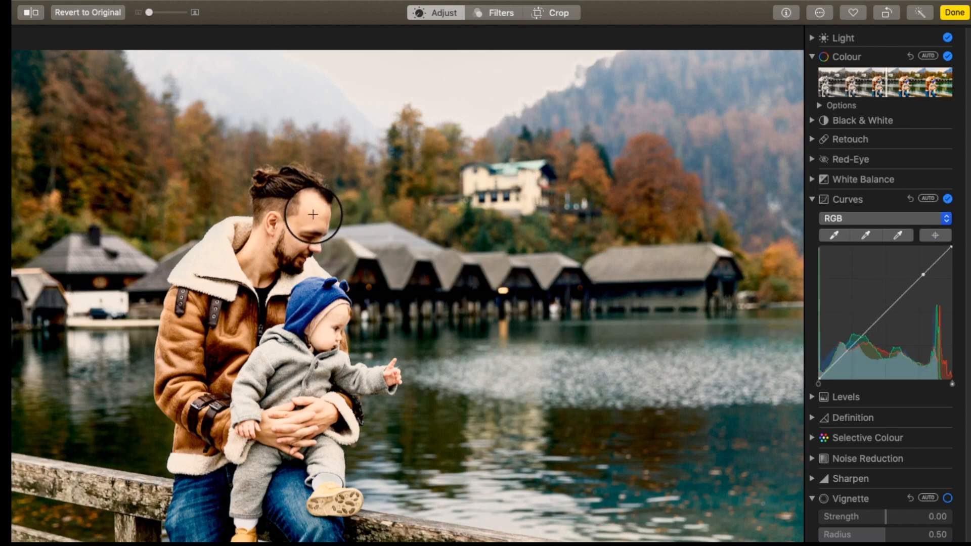
drag(883, 318, 765, 127)
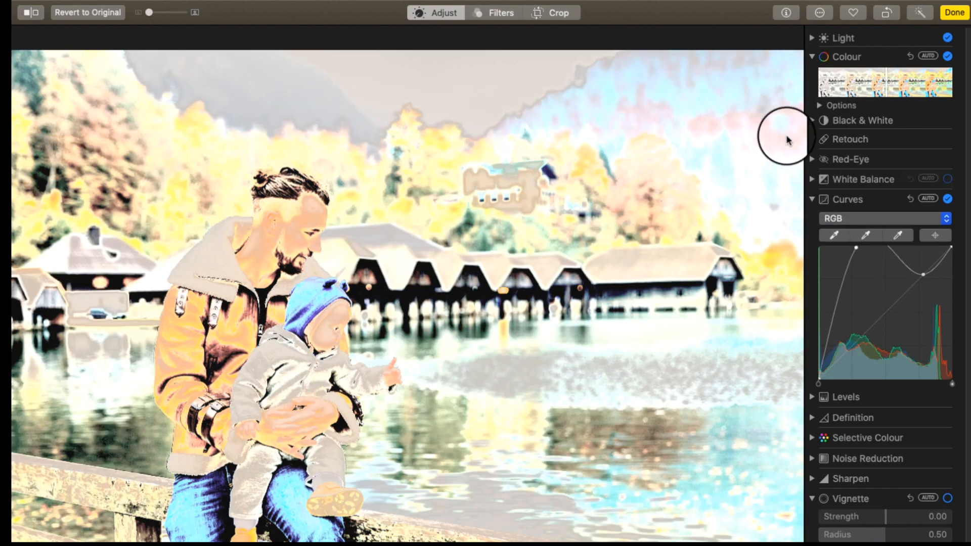
click(910, 198)
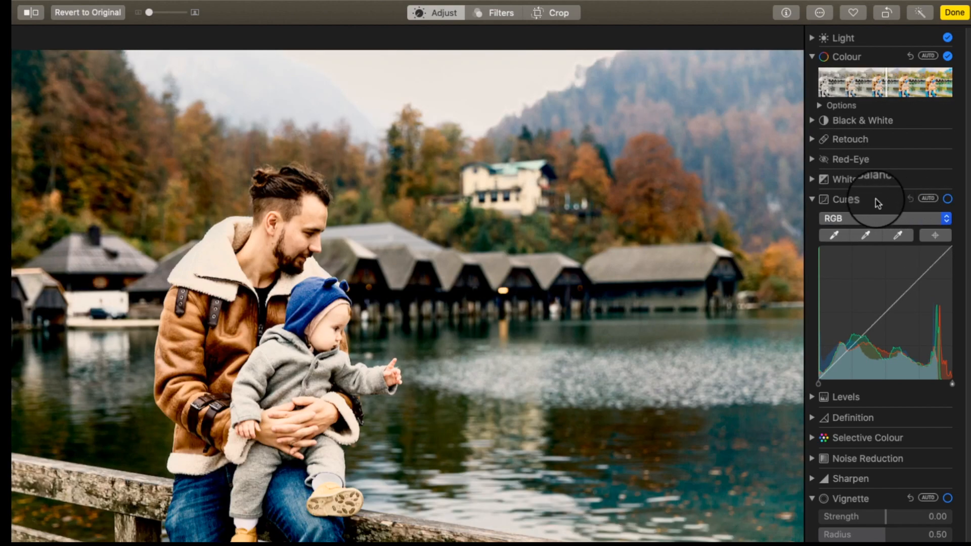
click(835, 235)
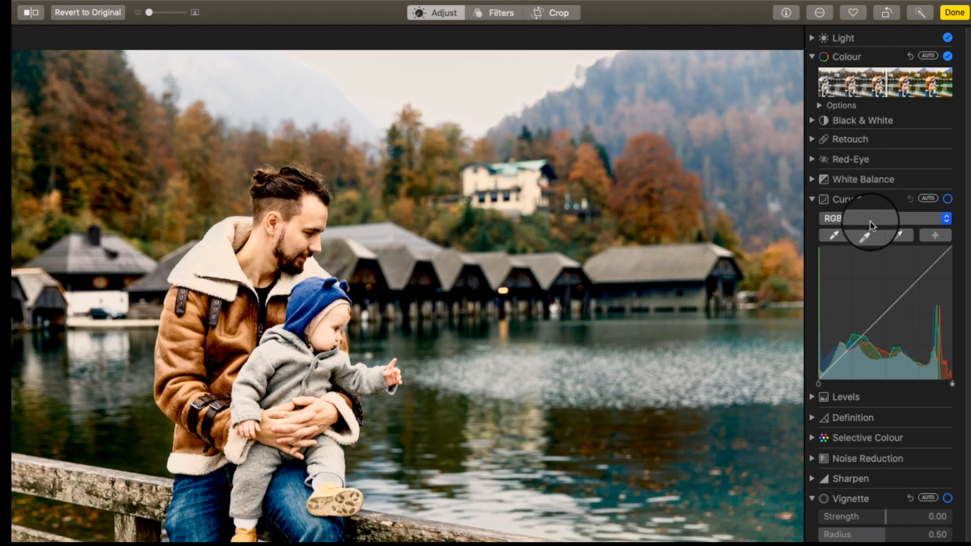
- Examine the Red, Green and Blue channel curves one after another, and return the Curves channel to RGB
click(905, 219)
click(893, 238)
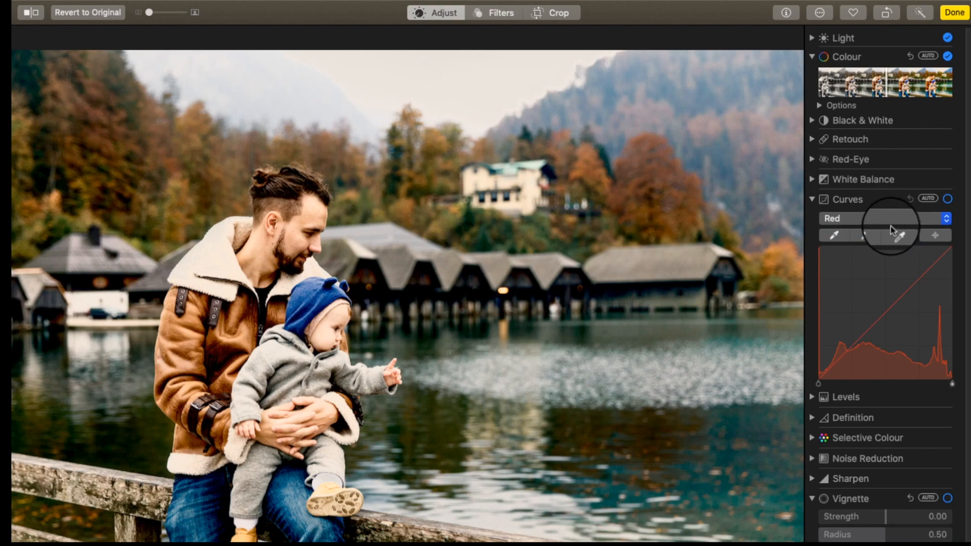
click(890, 220)
click(889, 231)
click(879, 219)
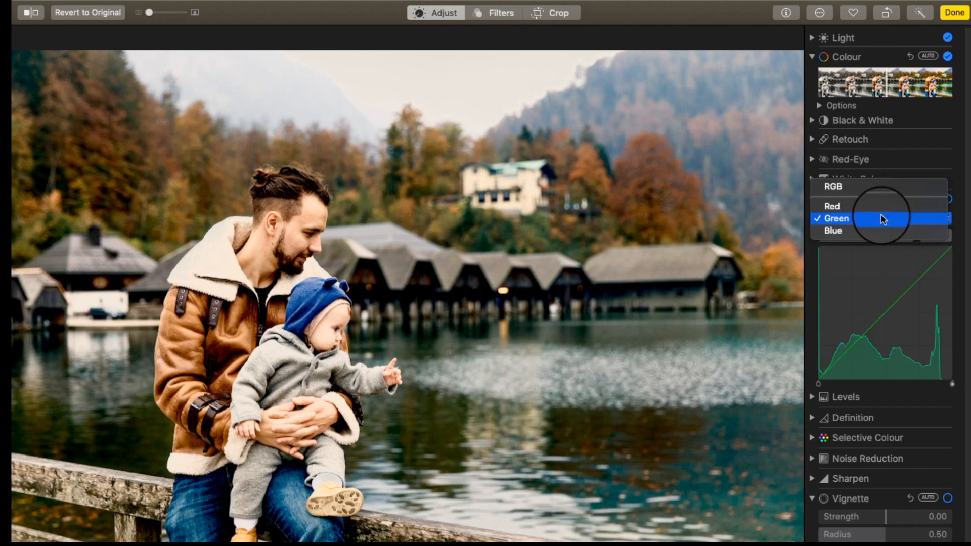
click(882, 232)
click(870, 221)
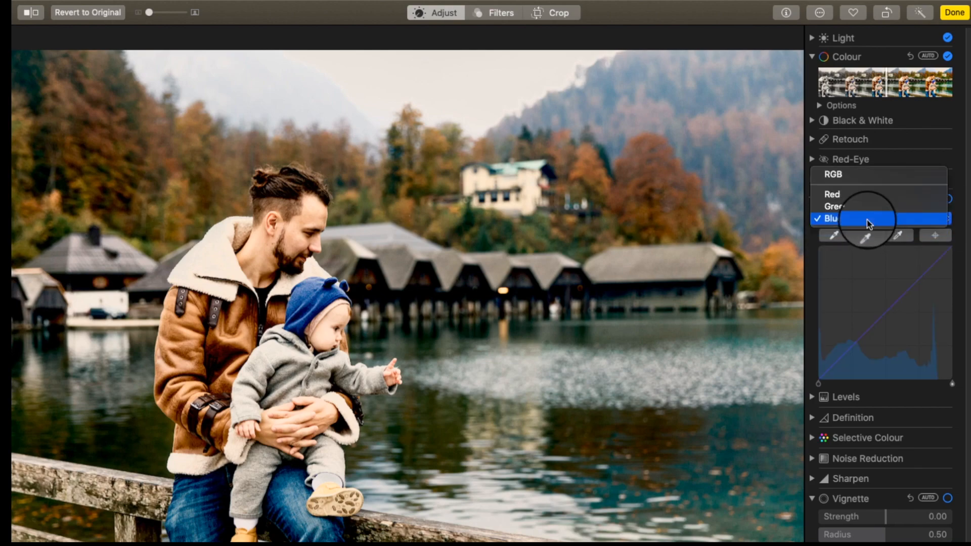
click(856, 174)
- Shape the RGB curve with a lifted black point, a lowered shadow point and a highlight point, and compare the photo with the original
drag(820, 379, 851, 351)
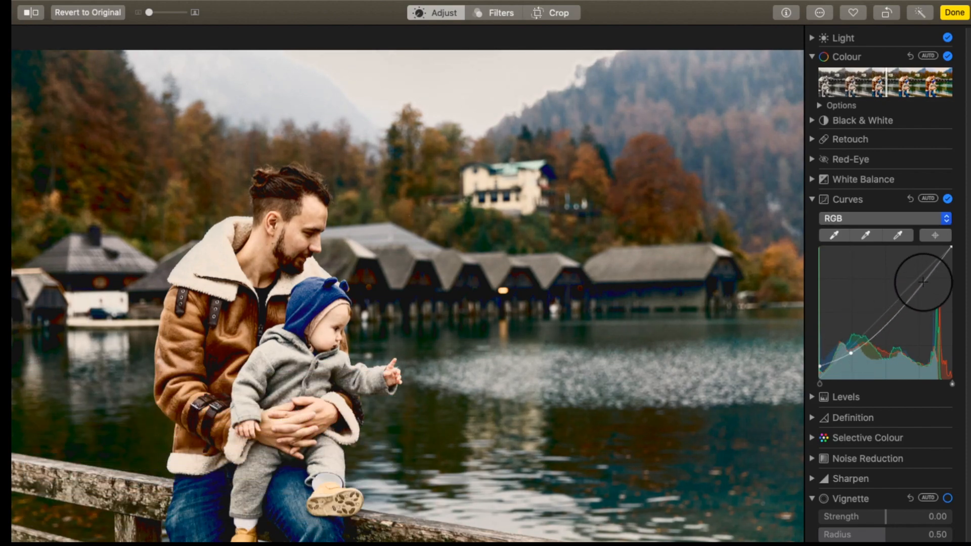
drag(923, 282, 918, 278)
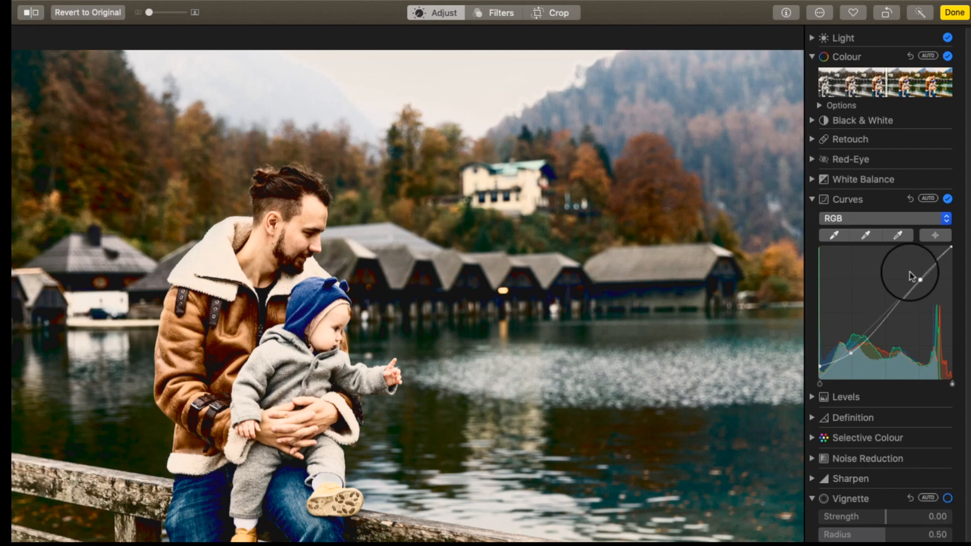
click(812, 199)
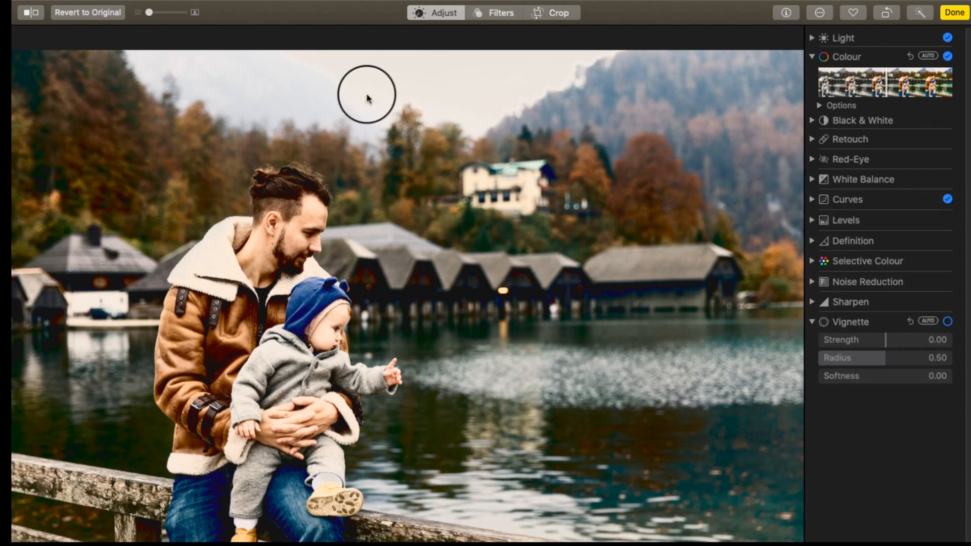
click(24, 13)
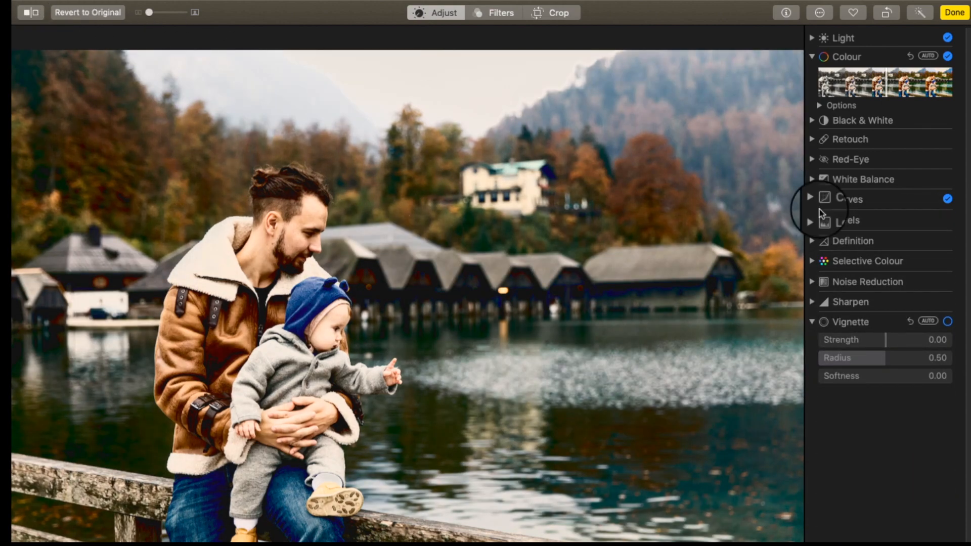
- Shift the black point slightly inward in the RGB Levels histogram and collapse the Levels settings
click(836, 215)
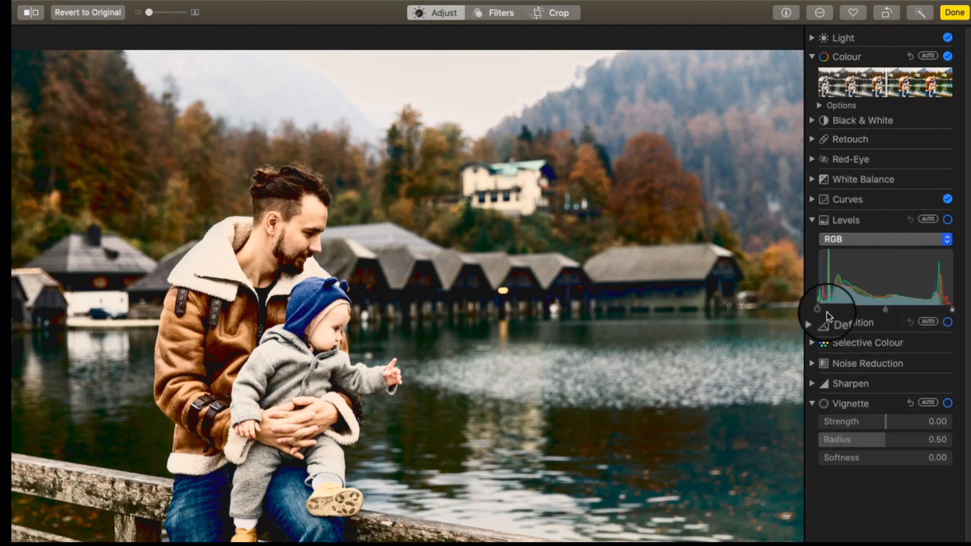
drag(821, 310, 823, 308)
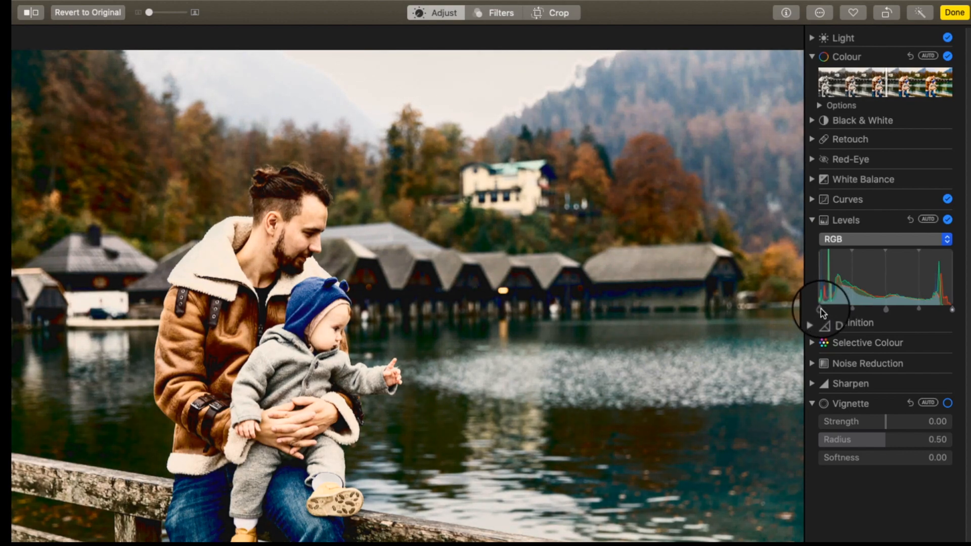
click(812, 220)
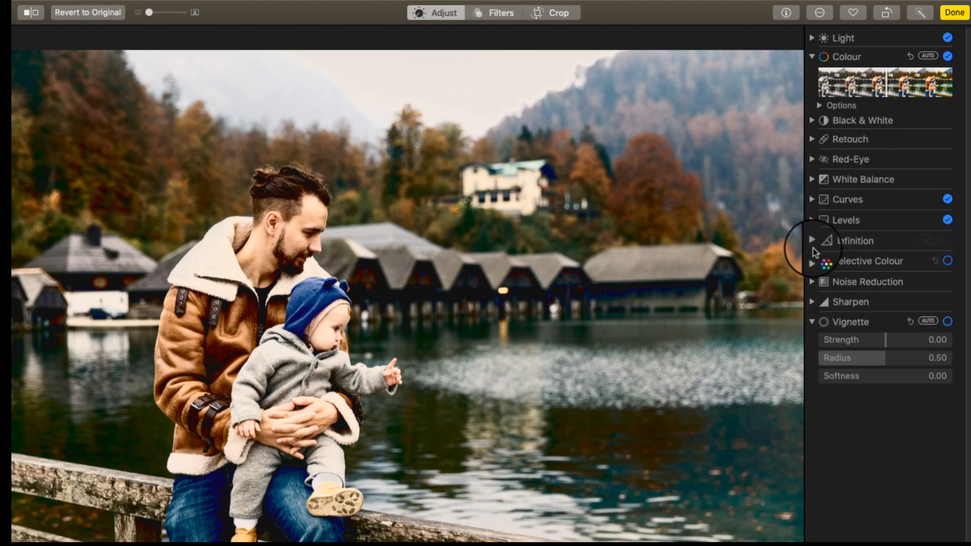
- Set the red range in Selective Colour to Hue -14.11, Saturation -49.81 and Luminance 10.25
click(812, 261)
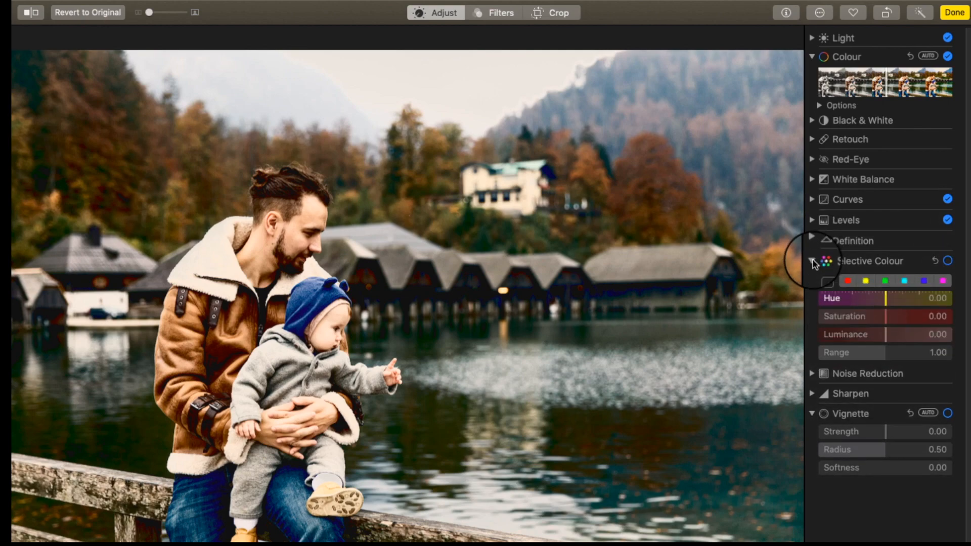
click(848, 282)
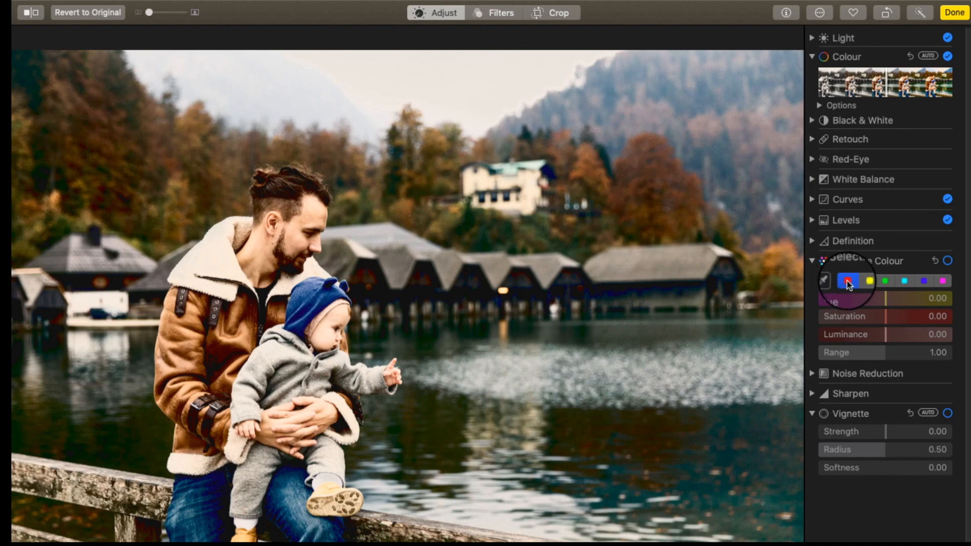
drag(885, 299, 870, 302)
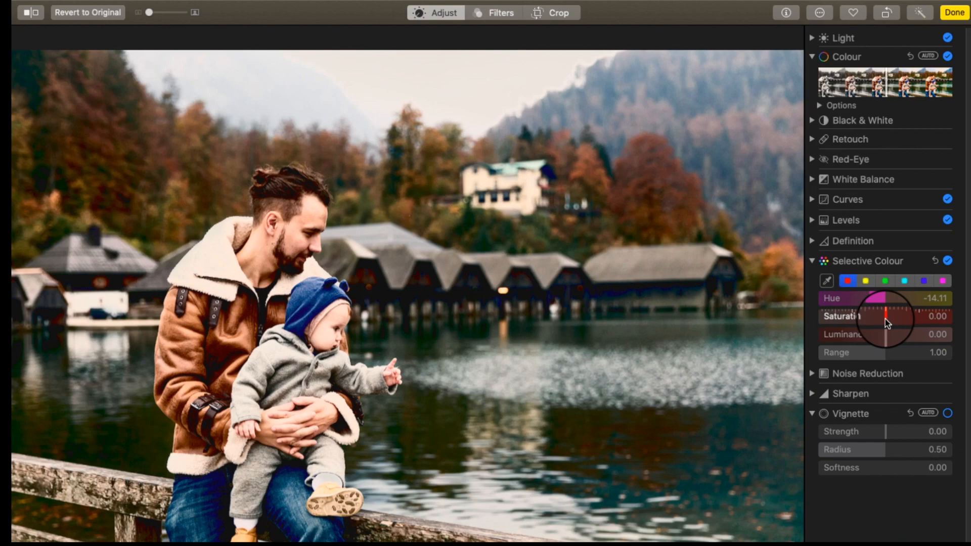
drag(885, 319, 896, 344)
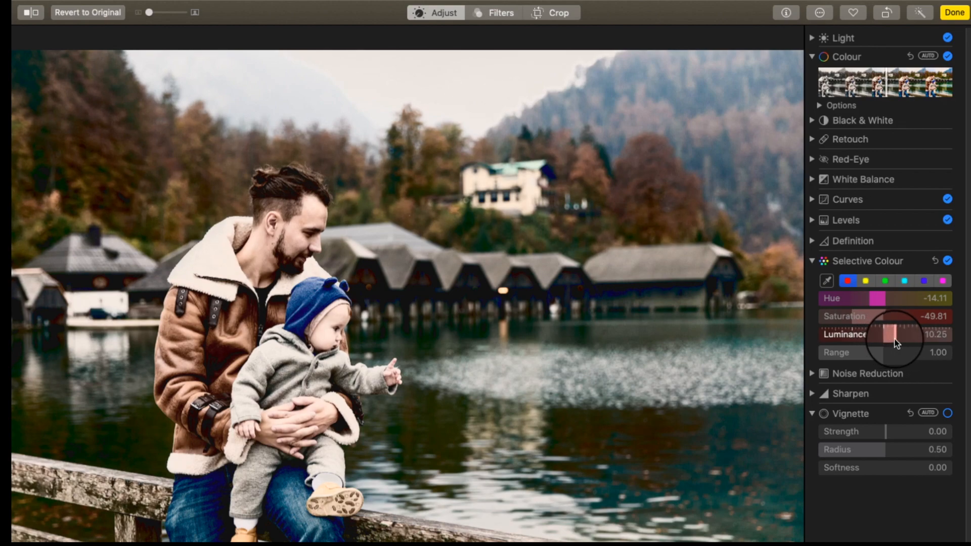
- Switch Selective Colour to the yellow range, compare with the original photo, and adjust the yellow tones from Hue through Luminance
click(865, 281)
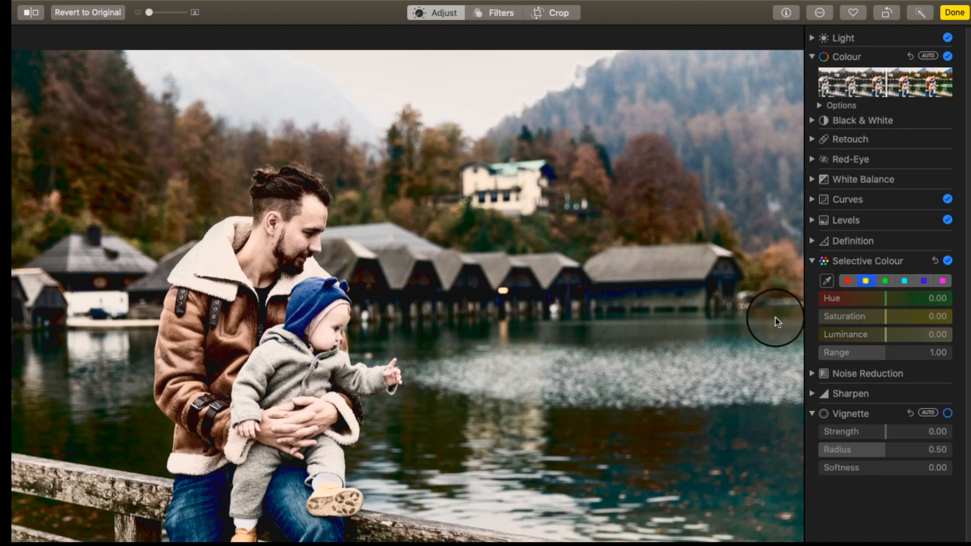
click(30, 13)
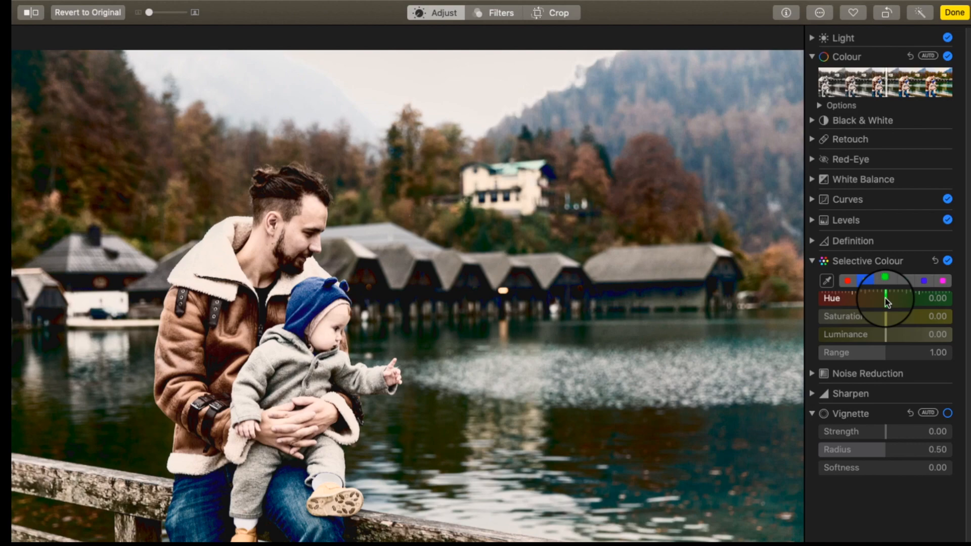
mouse_move(885, 299)
mouse_down()
mouse_move(873, 299)
mouse_move(888, 324)
mouse_move(871, 325)
mouse_move(908, 338)
mouse_up()
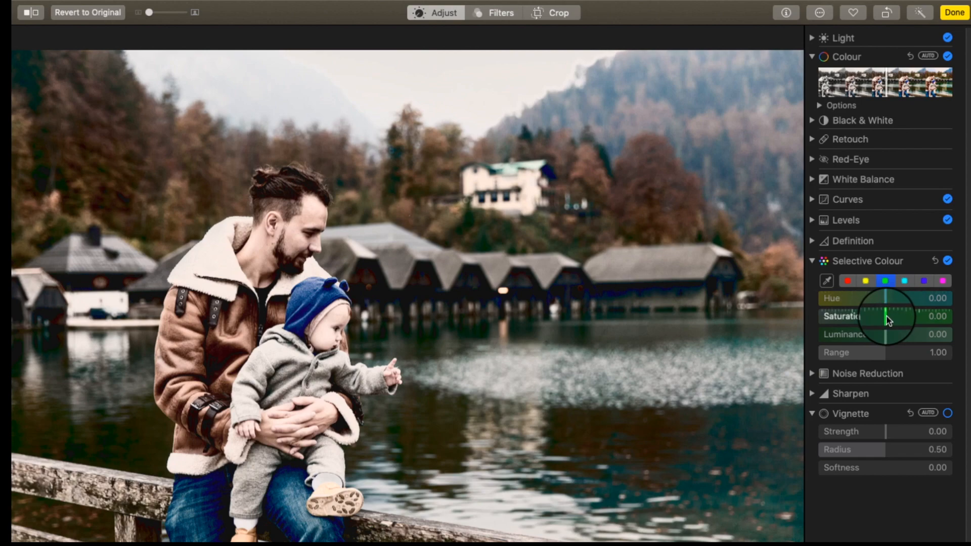
- Set Saturation to -100 for the green, cyan, blue and magenta ranges in Selective Colour, and compare the photo with the original
drag(886, 318, 809, 317)
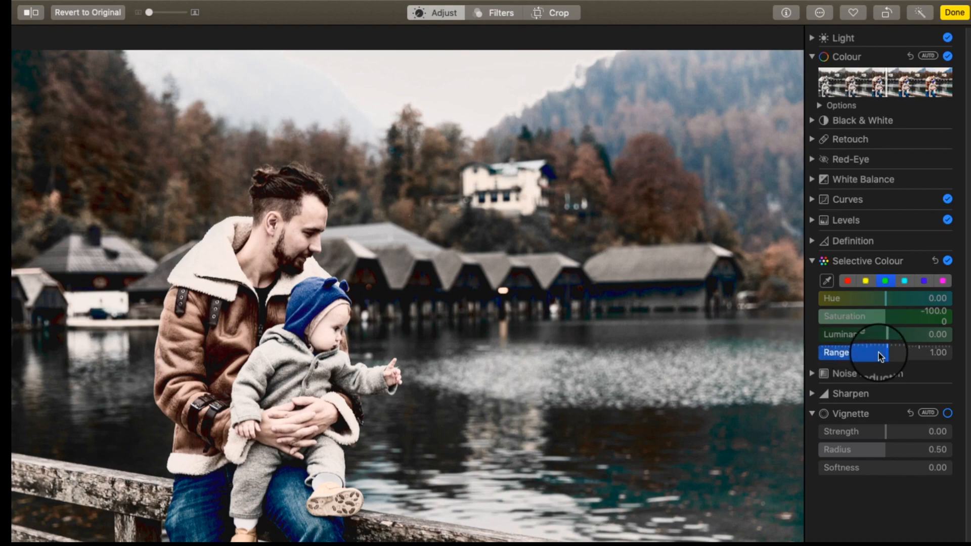
click(905, 284)
drag(887, 325, 808, 327)
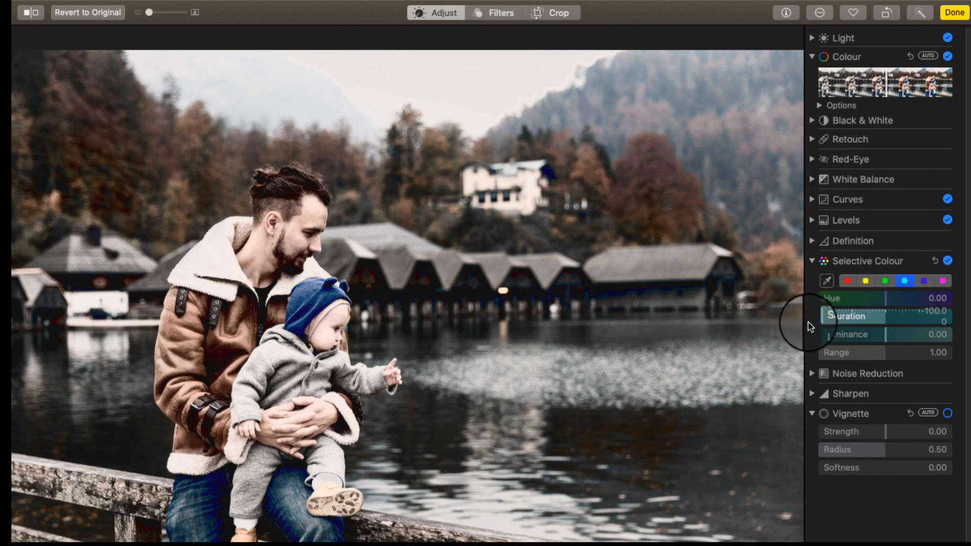
click(924, 283)
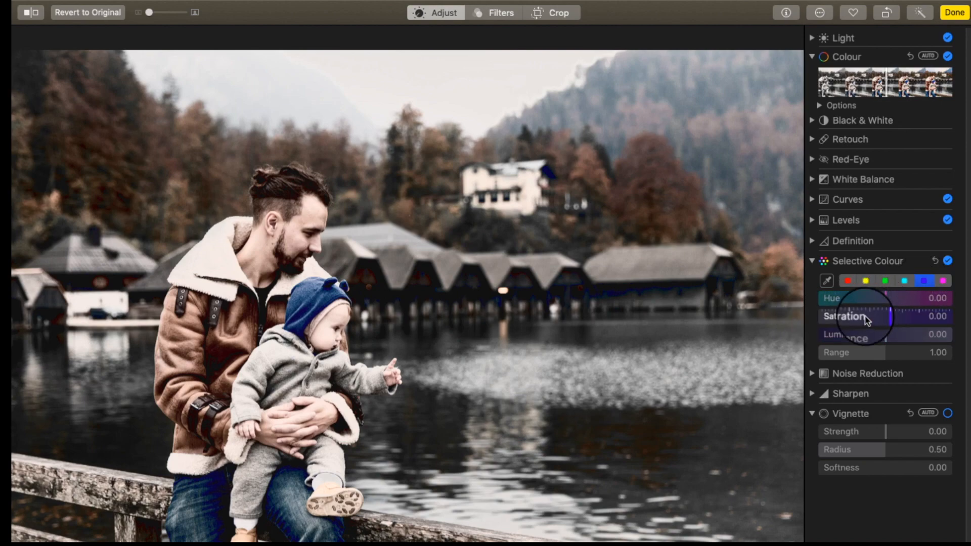
drag(866, 319, 808, 317)
click(944, 281)
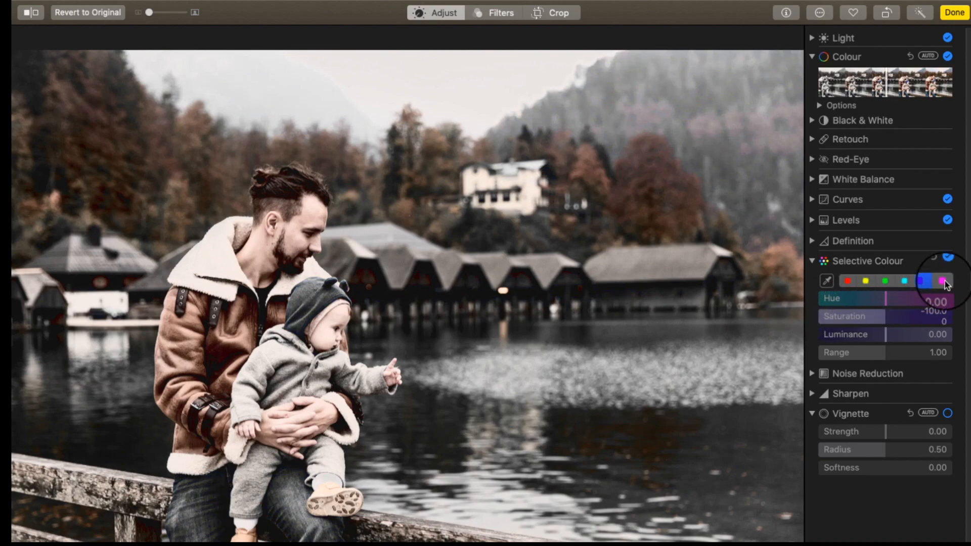
drag(908, 318, 806, 323)
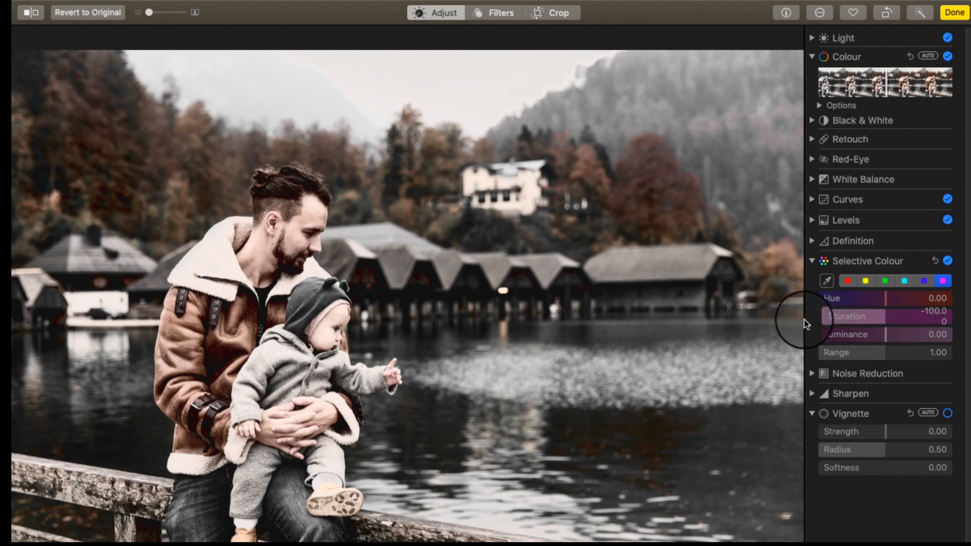
click(30, 12)
click(30, 12)
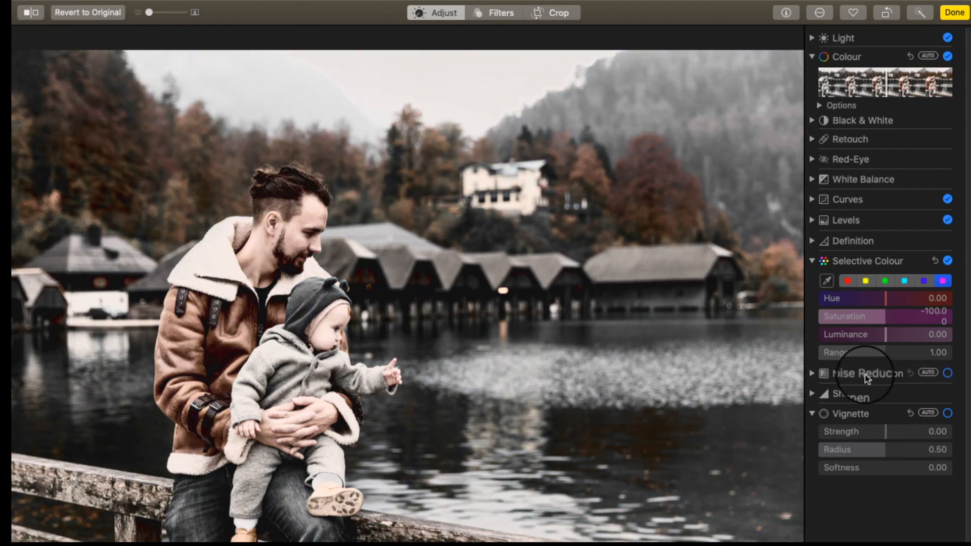
click(812, 261)
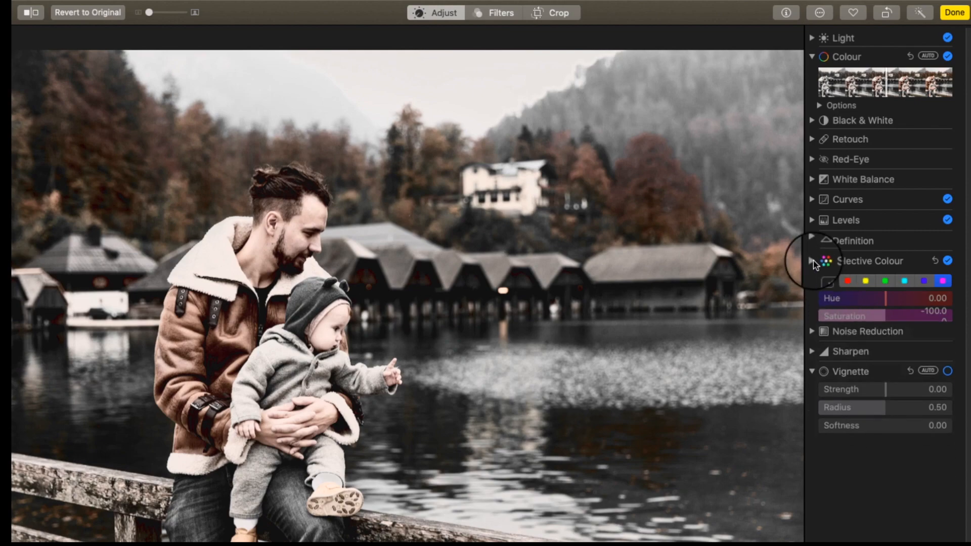
- Set the Noise Reduction amount to 0.11 and the Sharpen intensity to 0.04
click(812, 282)
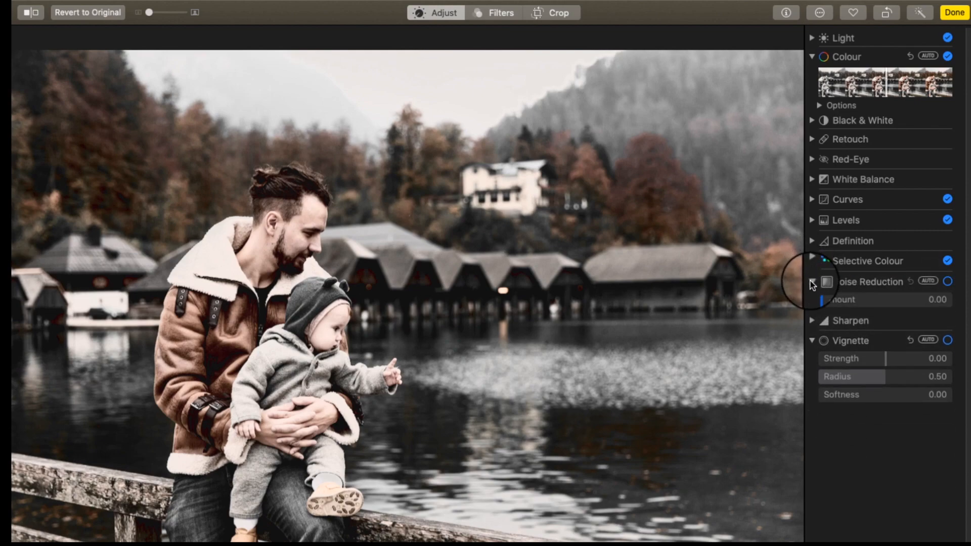
drag(823, 303, 827, 304)
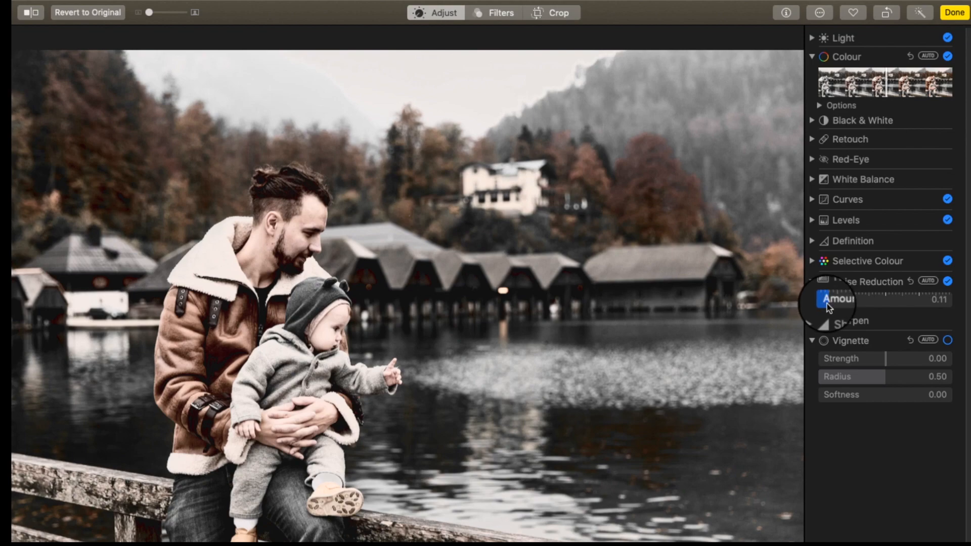
click(813, 282)
click(812, 302)
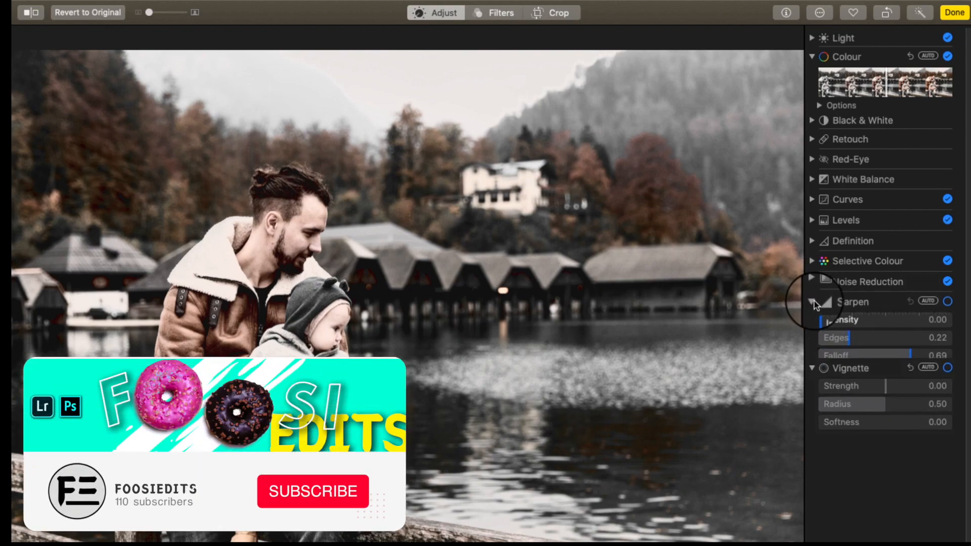
drag(827, 323, 827, 322)
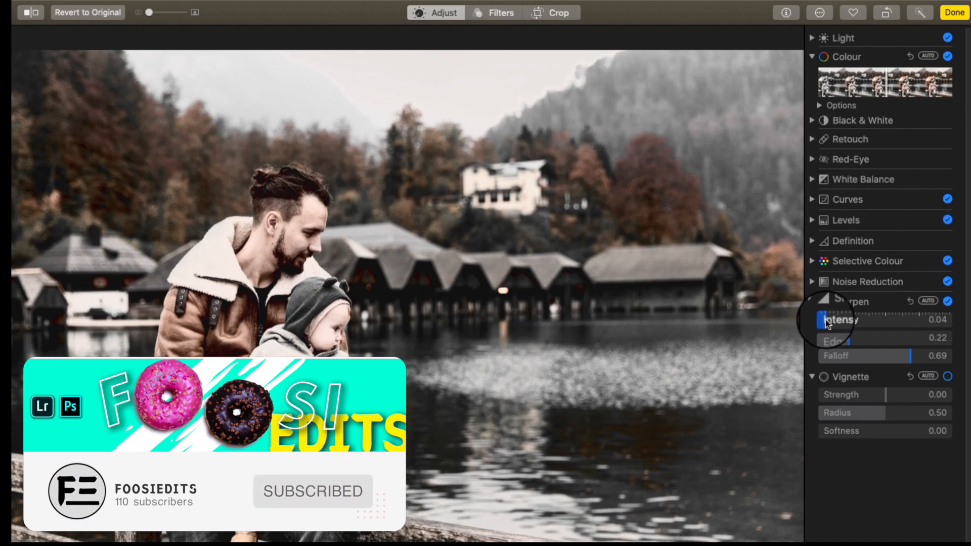
click(815, 302)
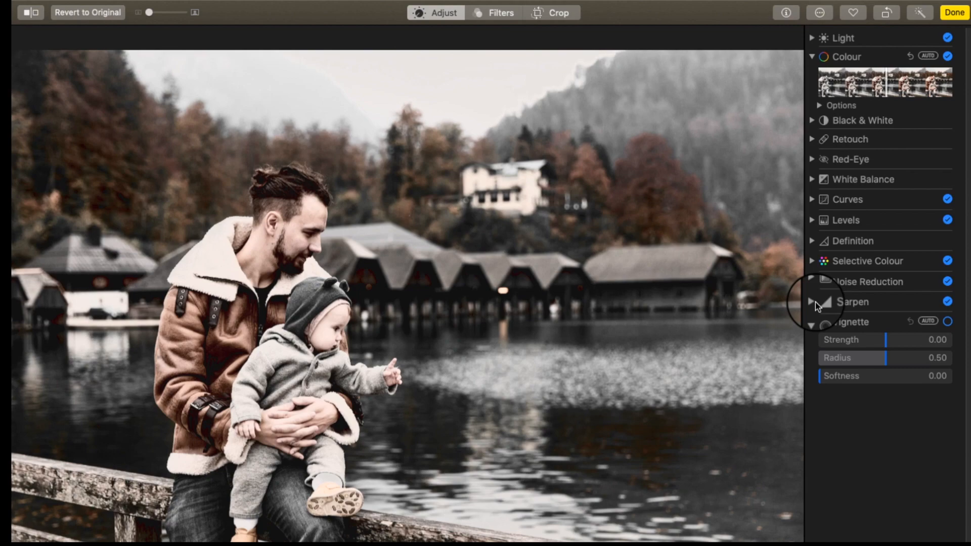
- Add a vignette with Strength -0.12, Radius 0.46 and Softness 0.16
click(884, 341)
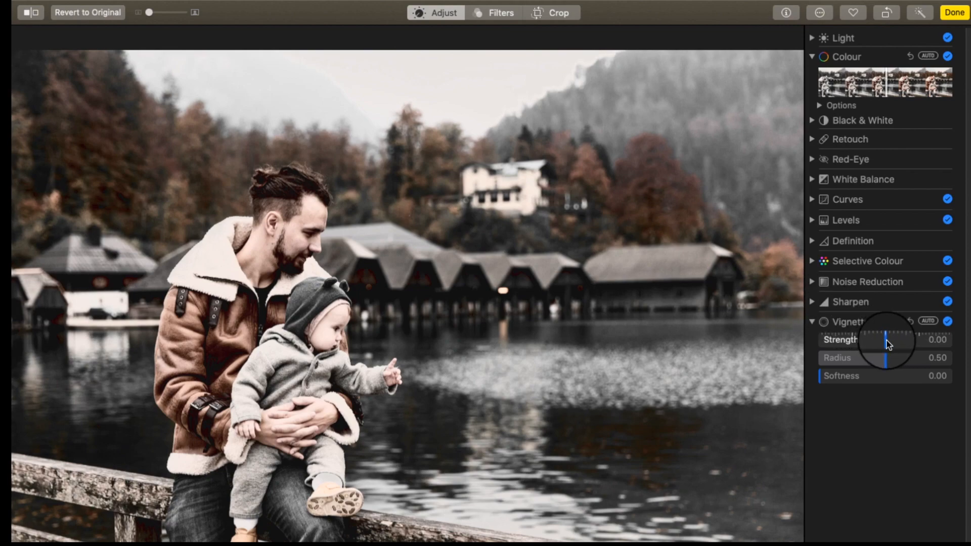
drag(883, 344, 881, 354)
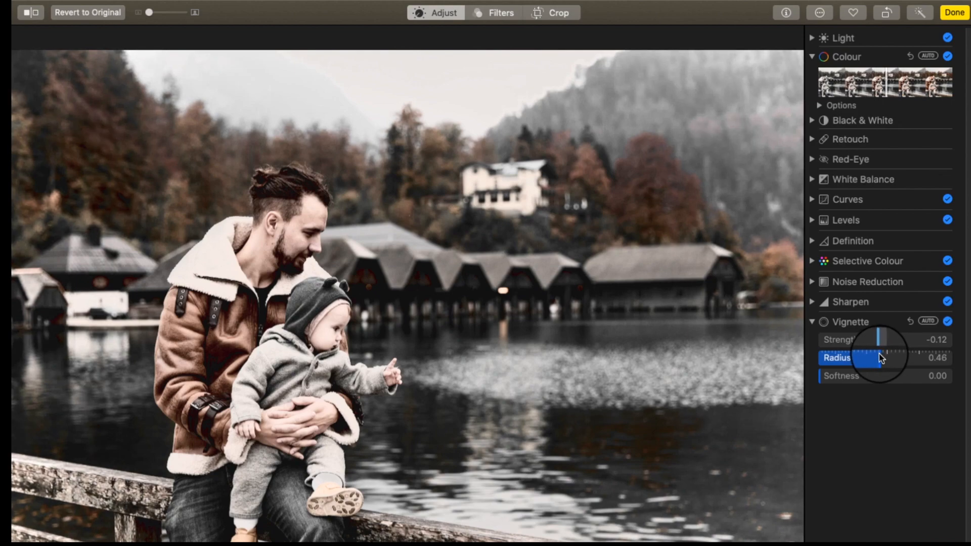
drag(838, 379, 841, 380)
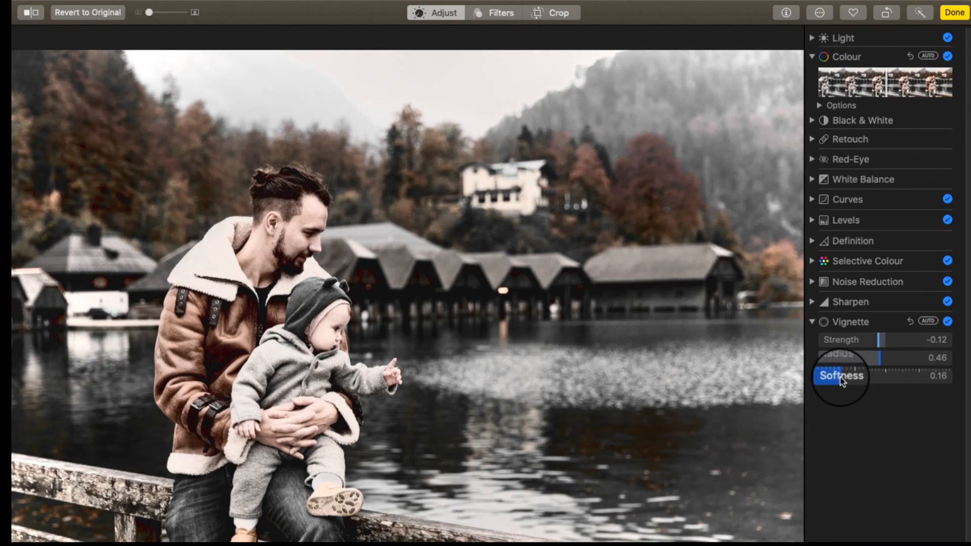
click(812, 322)
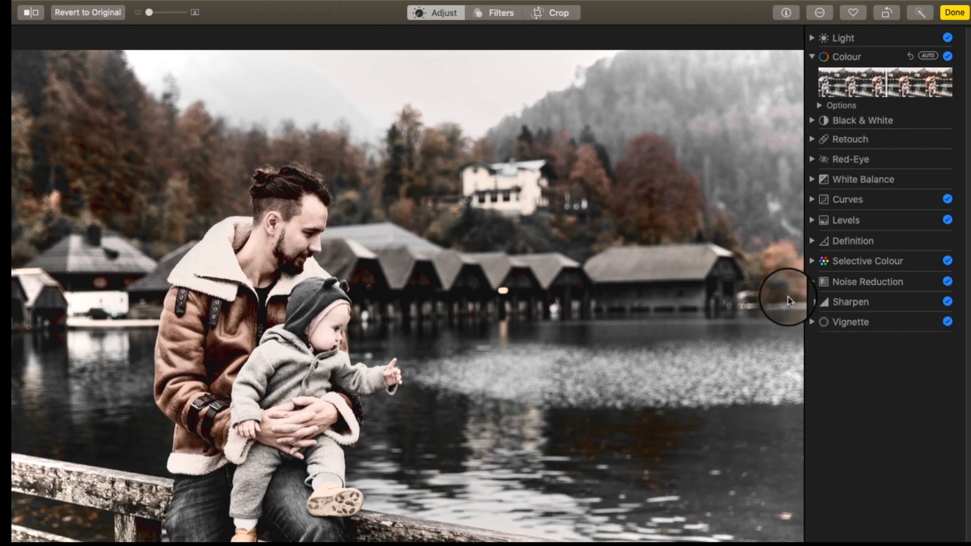
- Try every filter from Vivid through Noir on the photo and restore the Original look
click(501, 14)
click(837, 85)
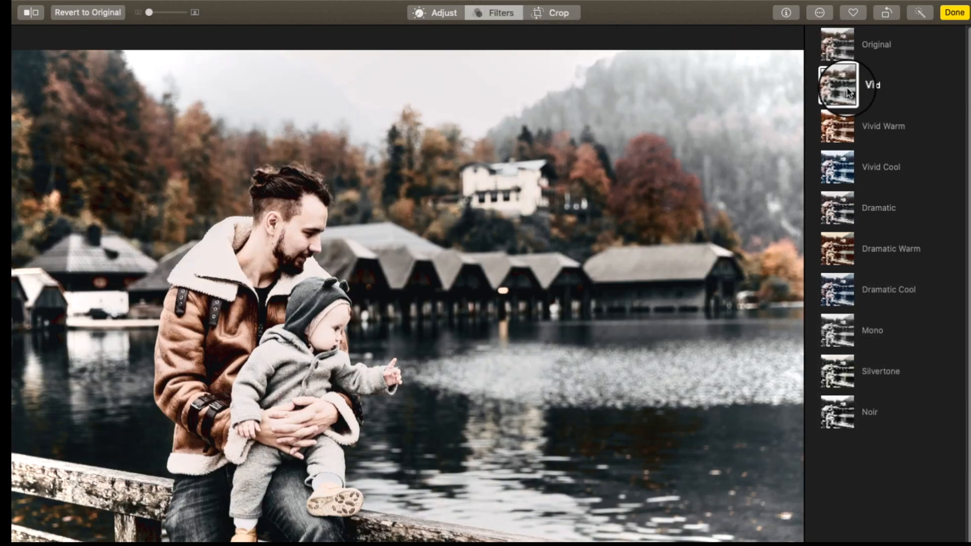
click(842, 128)
click(843, 172)
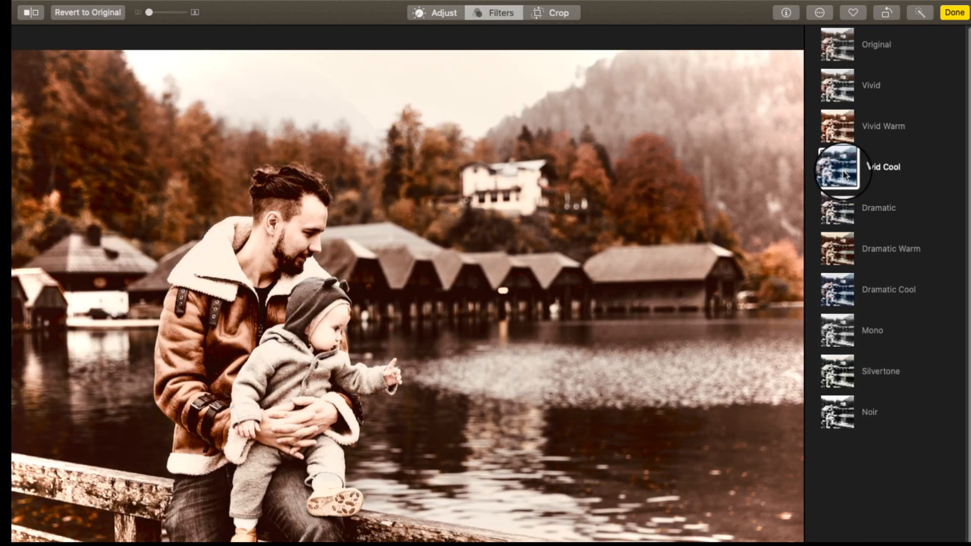
click(843, 206)
click(843, 248)
click(842, 289)
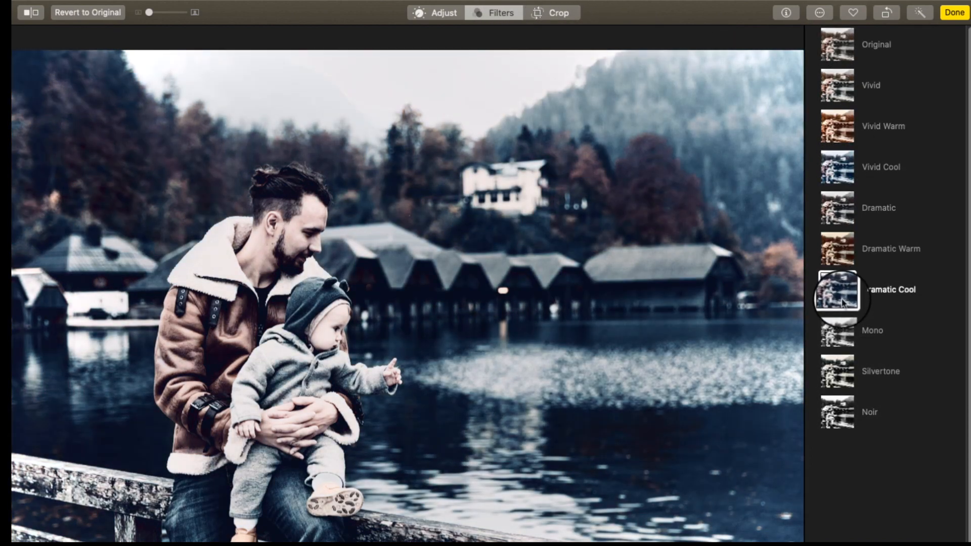
click(840, 330)
click(841, 371)
click(845, 413)
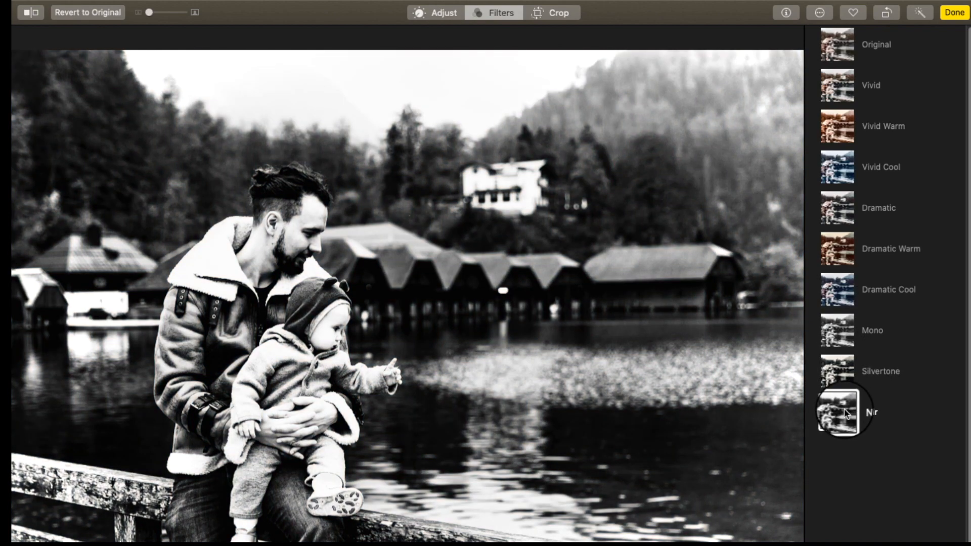
click(869, 42)
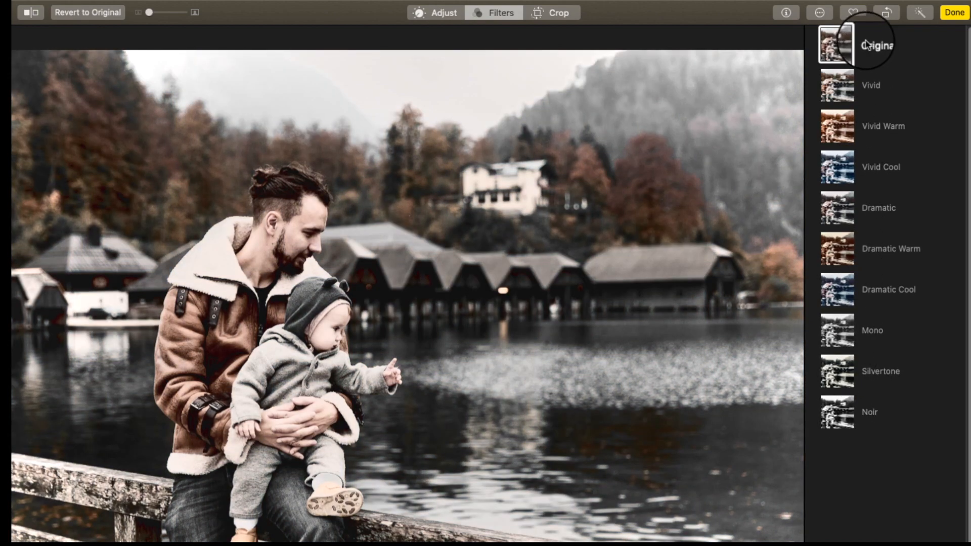
- Try the 16:9, 5:7 and 4:3 crop aspects before returning to Original, and flip the photo horizontally and back
click(559, 14)
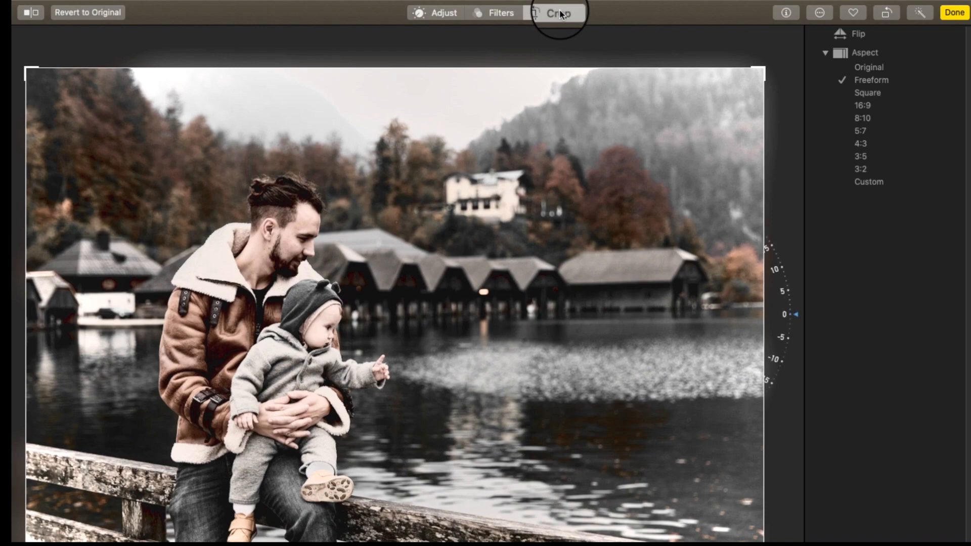
click(863, 106)
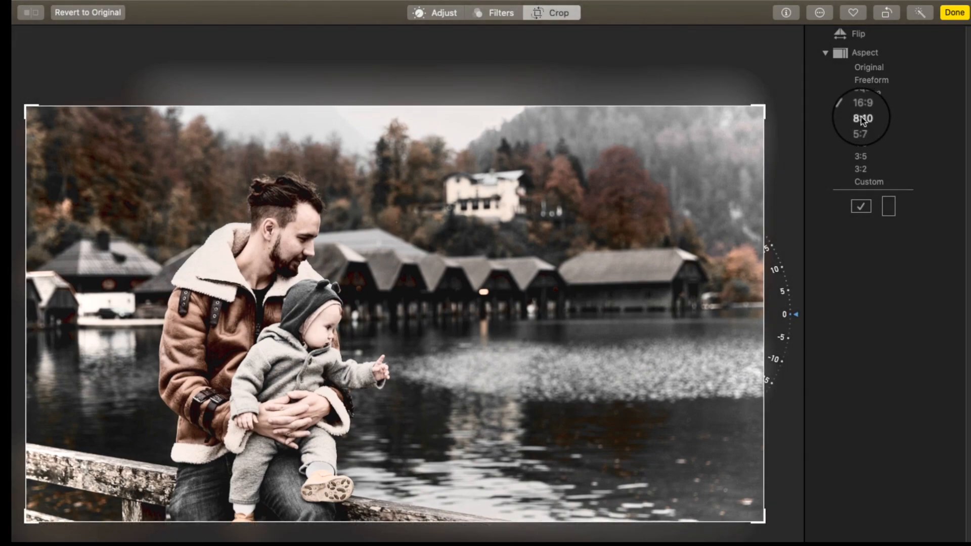
click(861, 130)
click(863, 145)
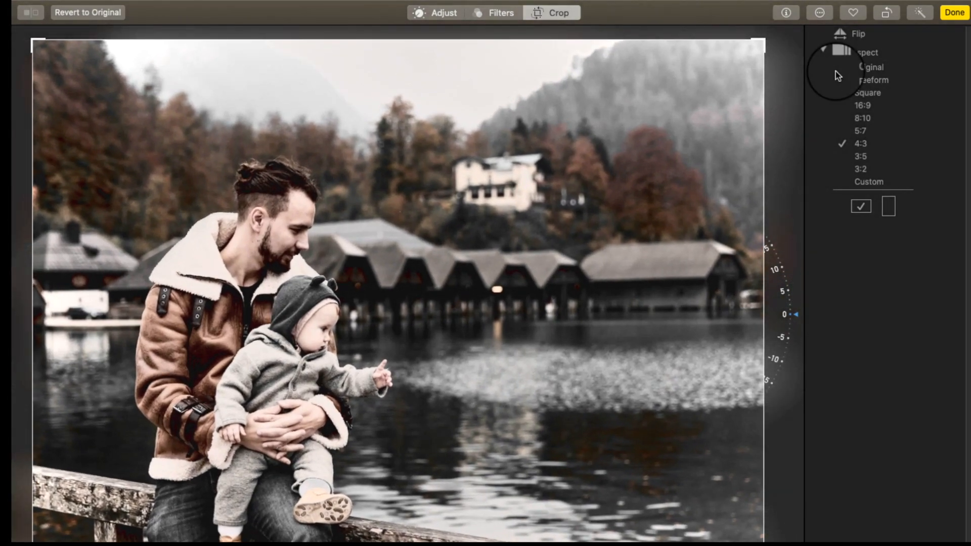
click(877, 69)
click(839, 35)
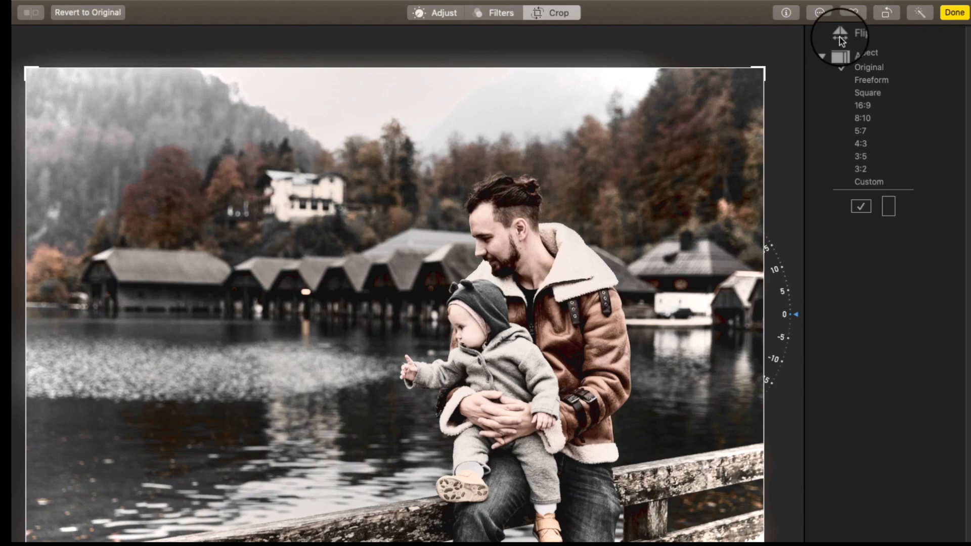
click(840, 37)
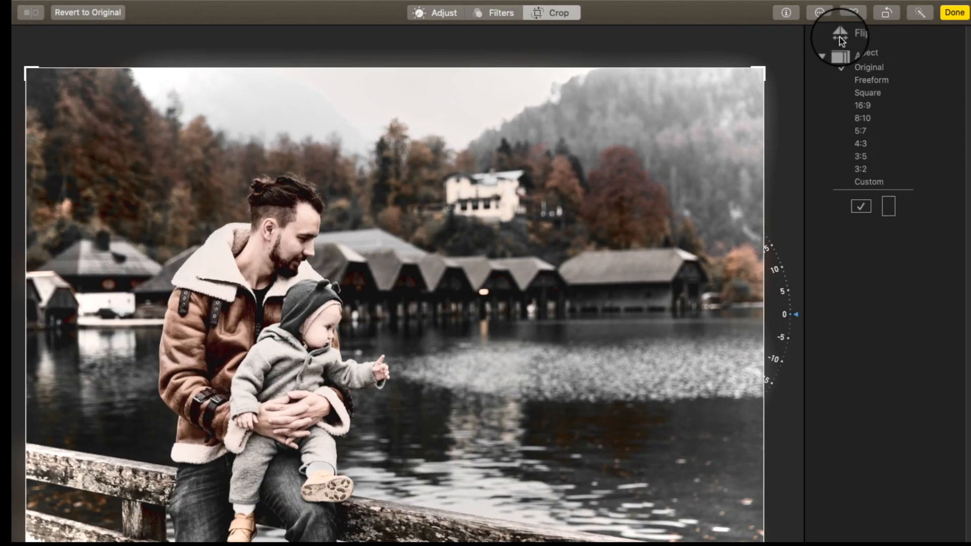
- Change the crop aspect to Square and define it as a custom 1:1 ratio
click(866, 93)
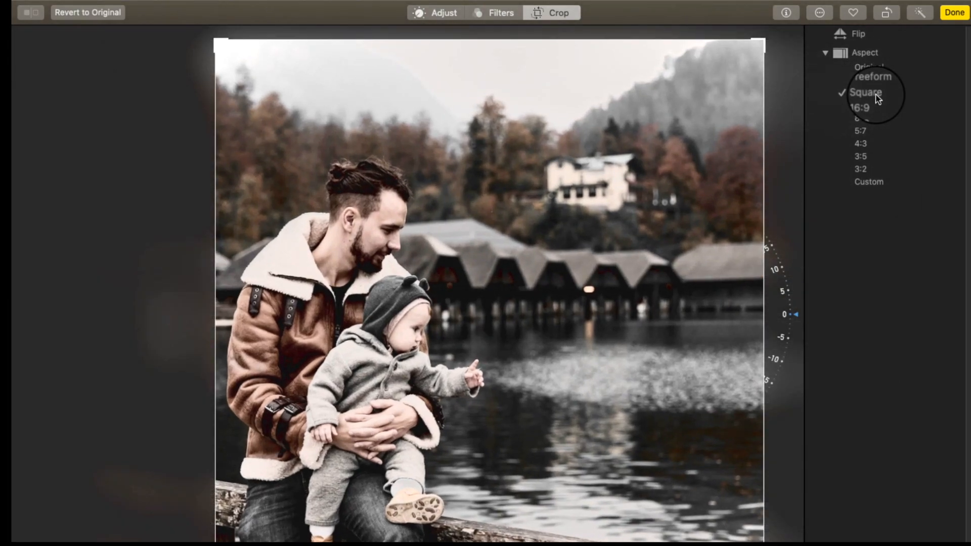
click(870, 180)
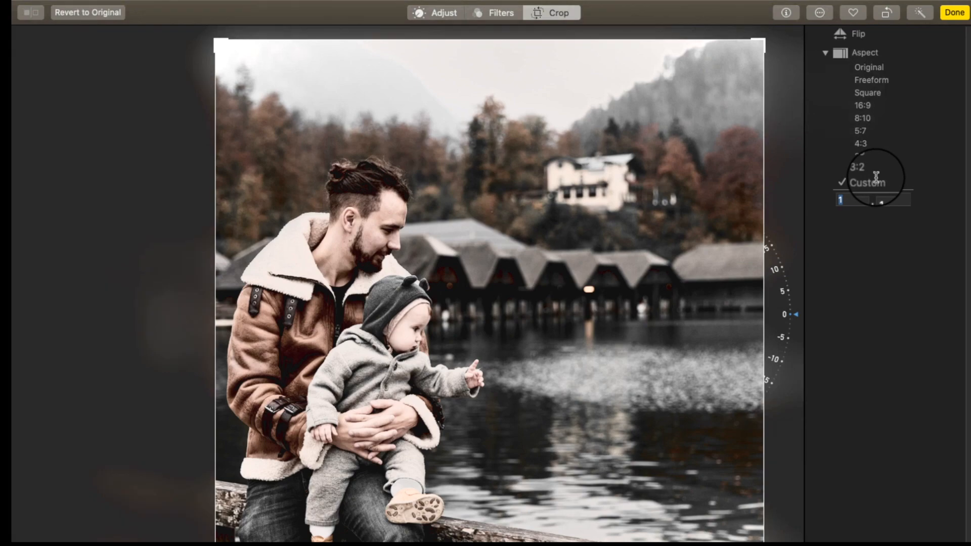
text(1)
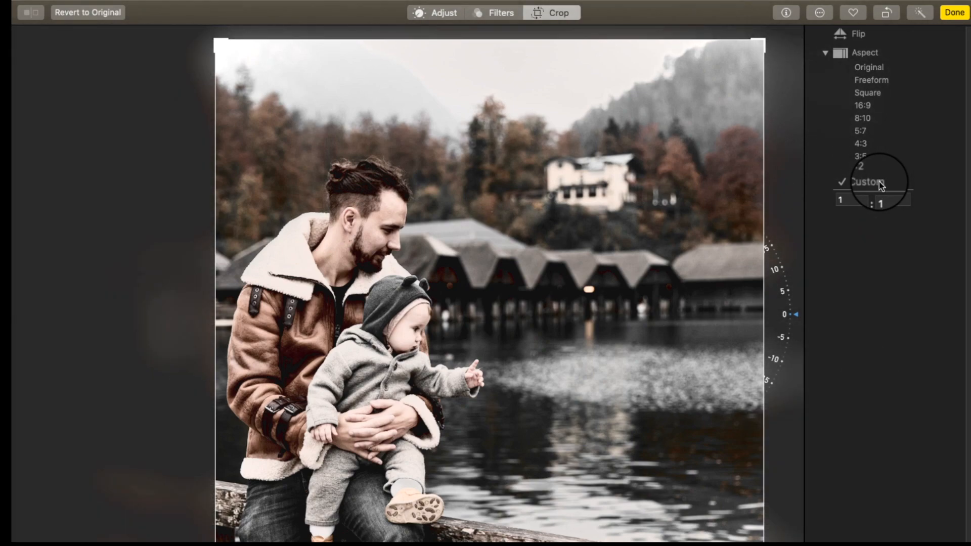
- Reposition the photo inside the 1:1 crop frame, tilt it to about -10 degrees, and finish editing
drag(689, 191, 721, 202)
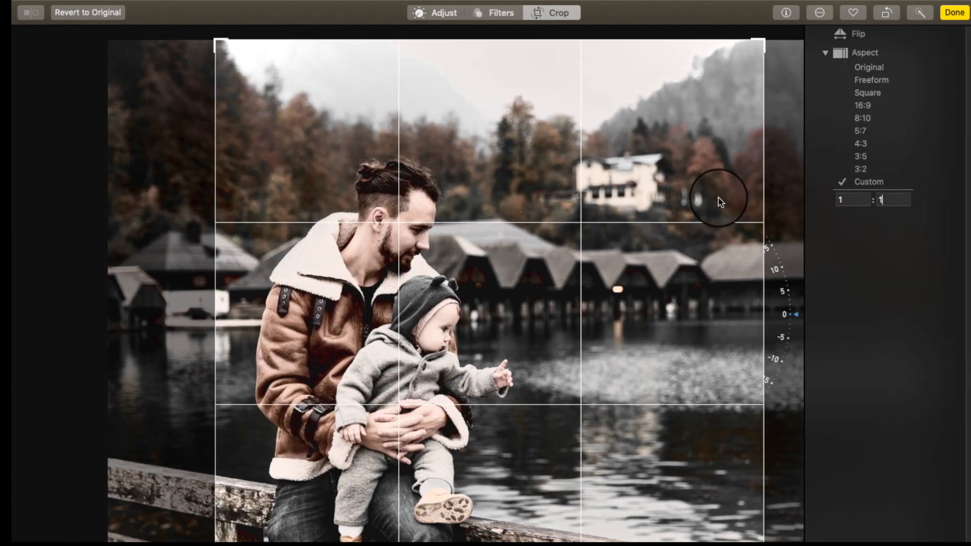
drag(792, 315, 681, 161)
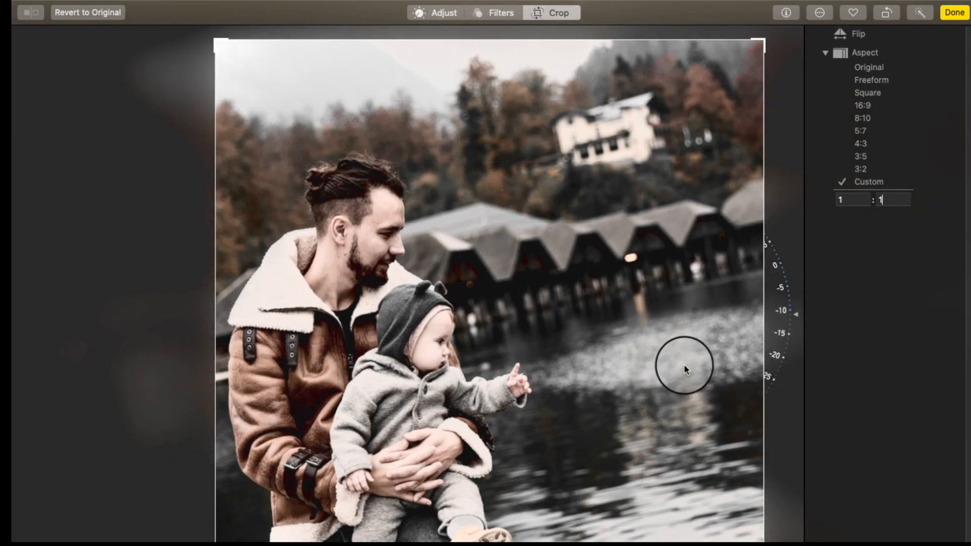
click(954, 13)
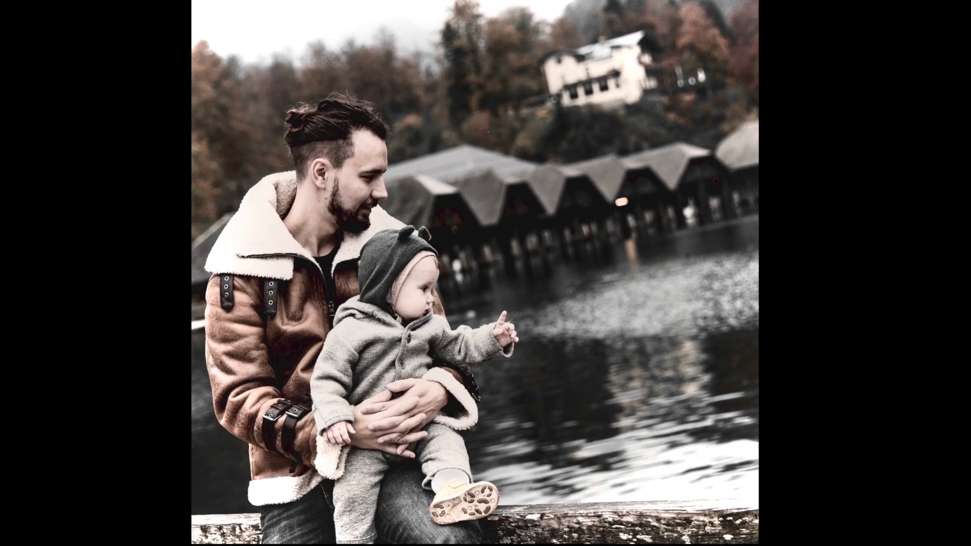